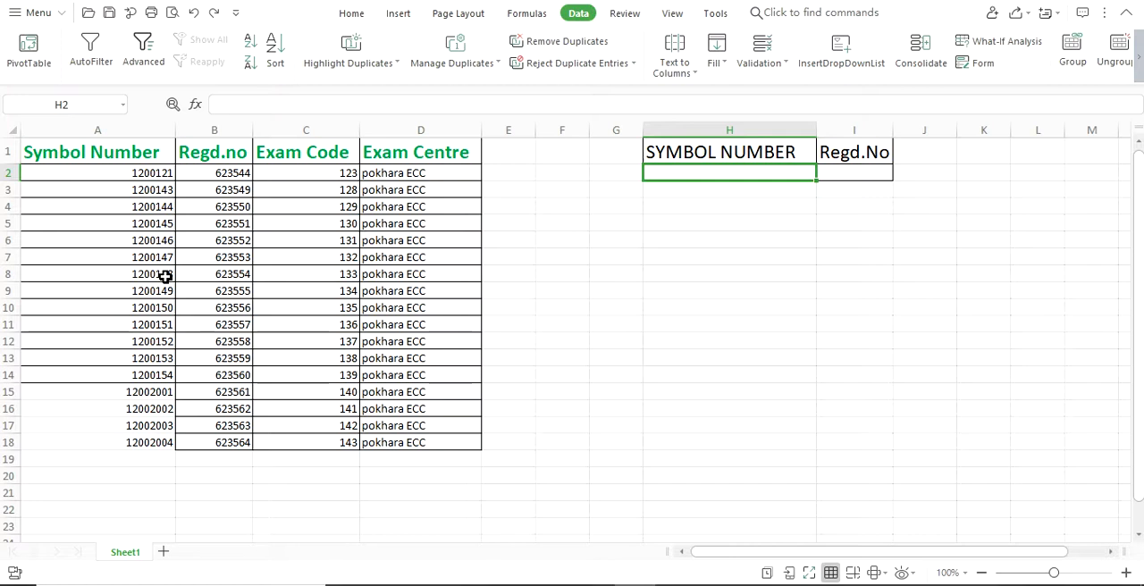
pyautogui.click(863, 174)
pyautogui.click(716, 172)
pyautogui.click(849, 176)
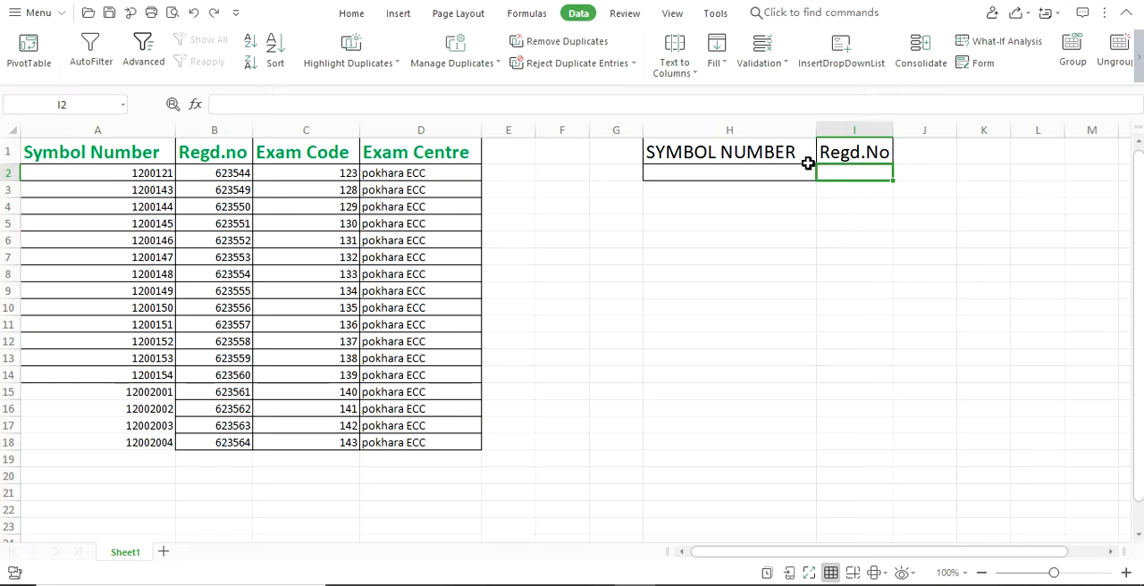
pyautogui.click(767, 170)
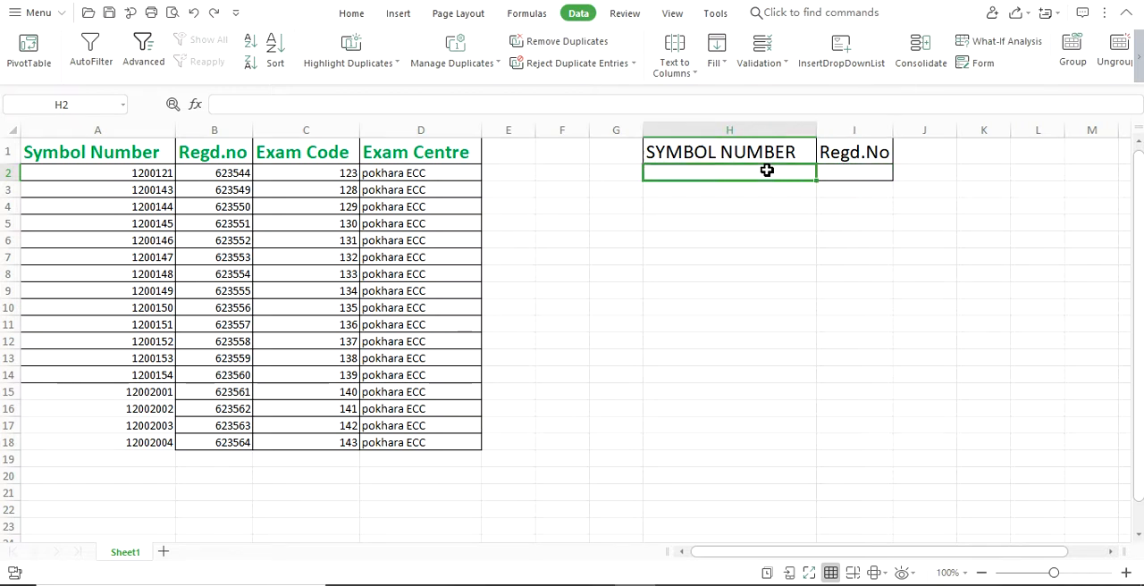
pyautogui.click(851, 169)
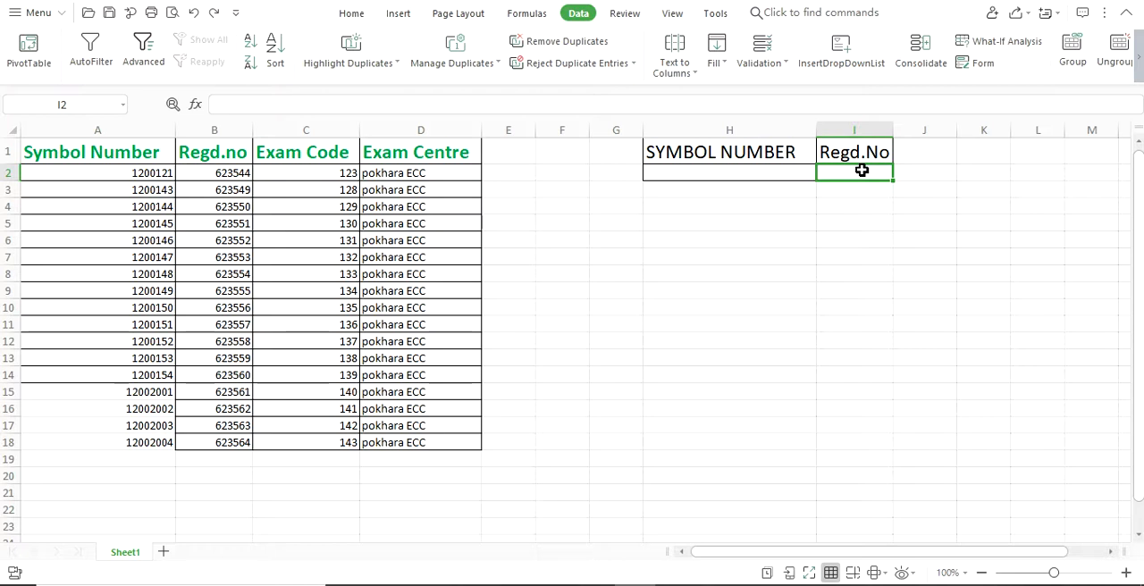
# - Insert a dropdown list in H2 under SYMBOL NUMBER, taking its choices from cells A2:A15
pyautogui.click(767, 172)
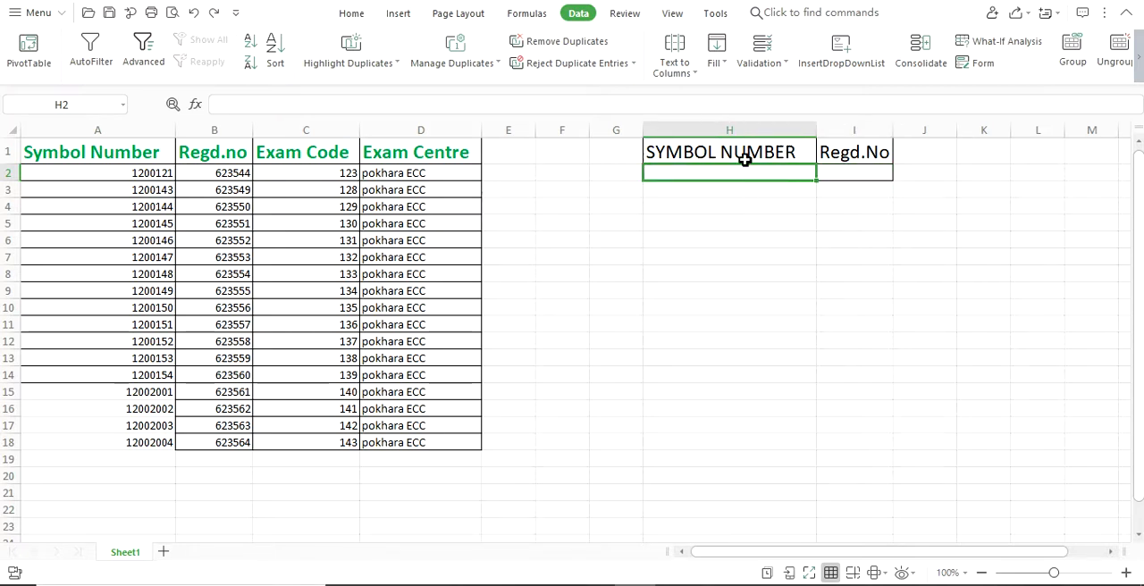
pyautogui.click(352, 13)
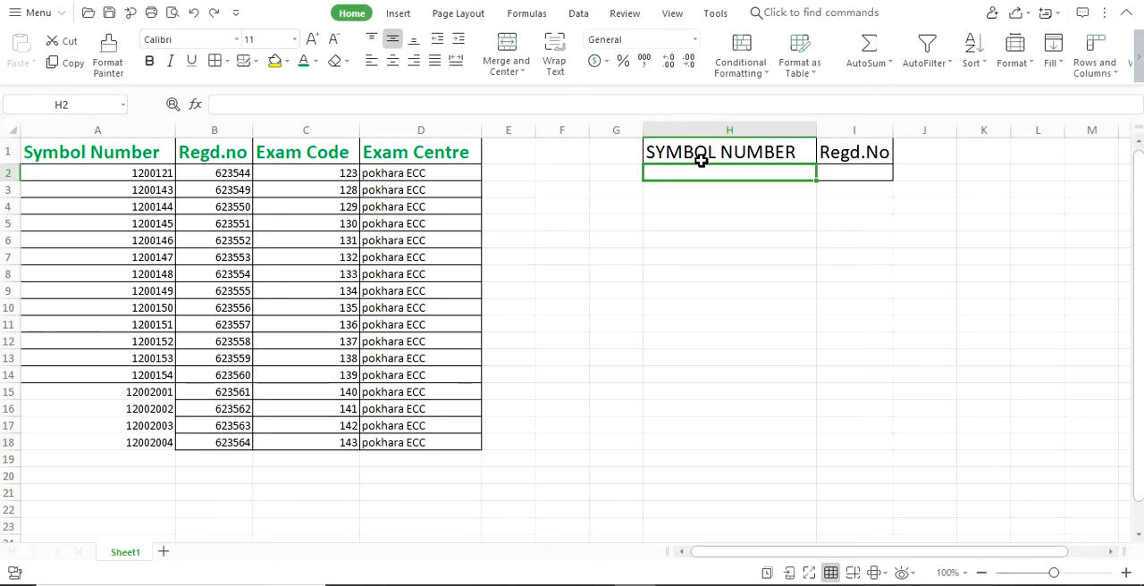
pyautogui.click(579, 14)
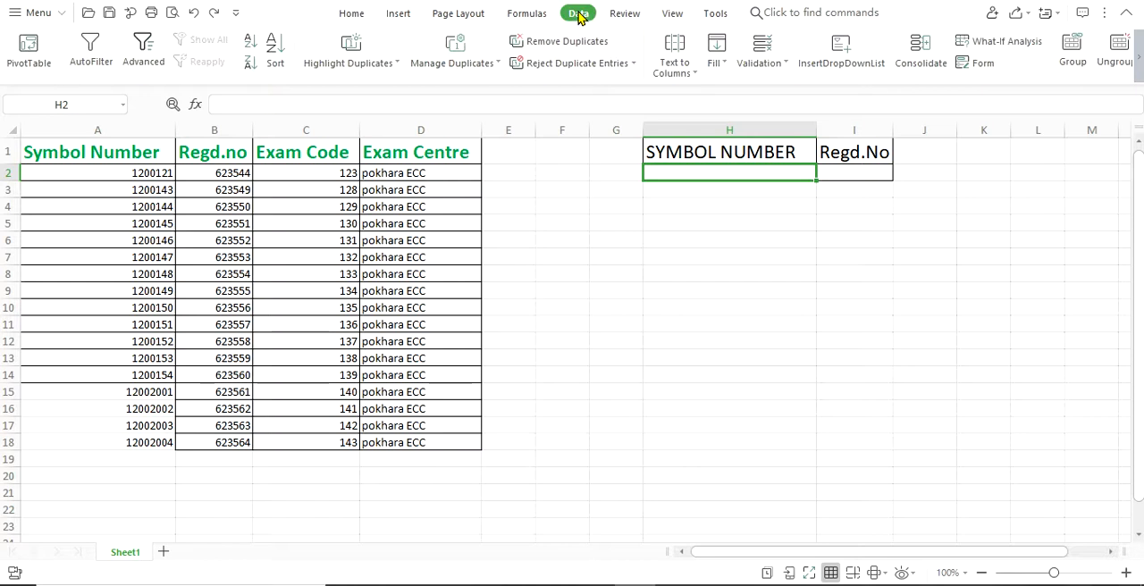
pyautogui.click(841, 56)
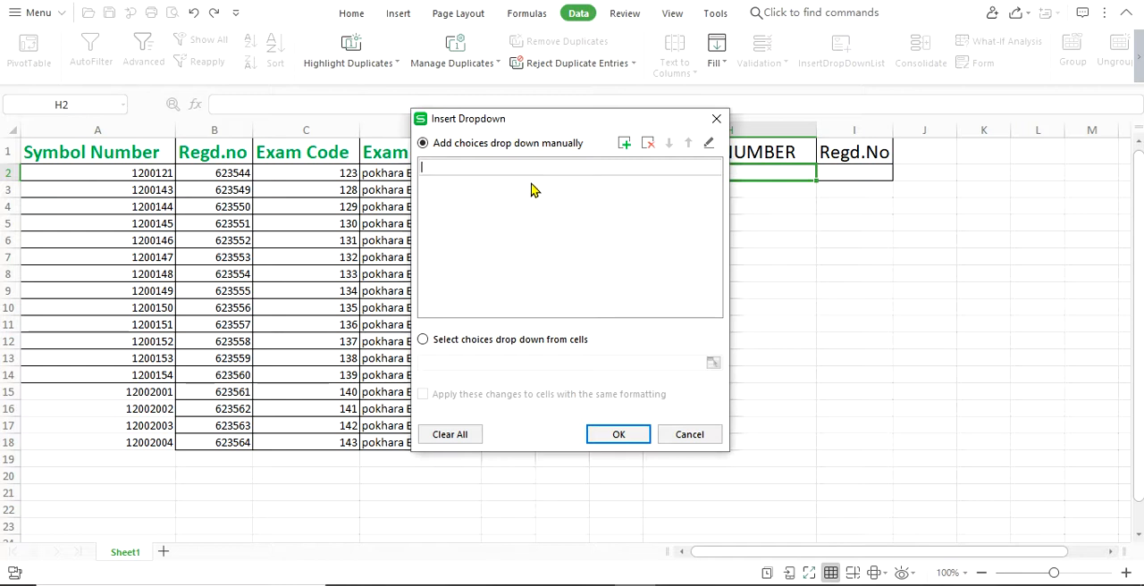
pyautogui.click(424, 342)
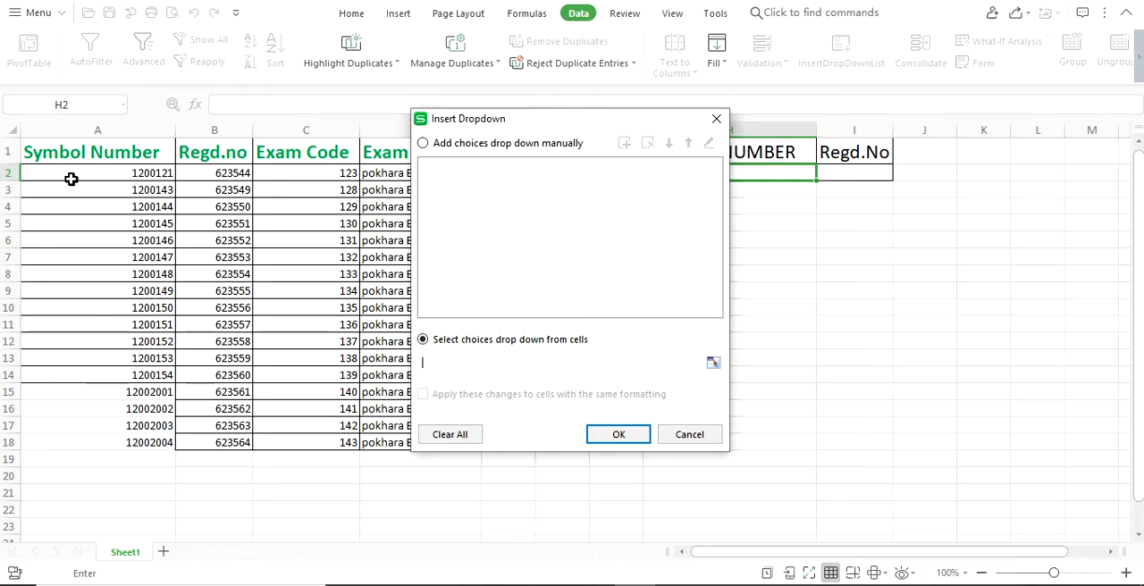
pyautogui.moveTo(67, 180); pyautogui.dragTo(152, 394)
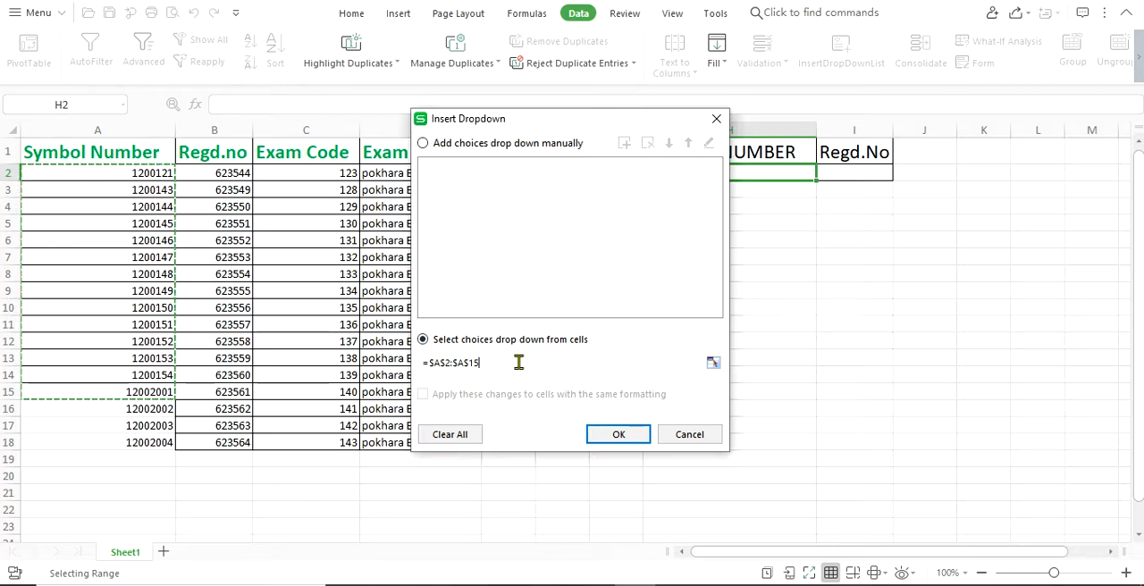
pyautogui.click(619, 434)
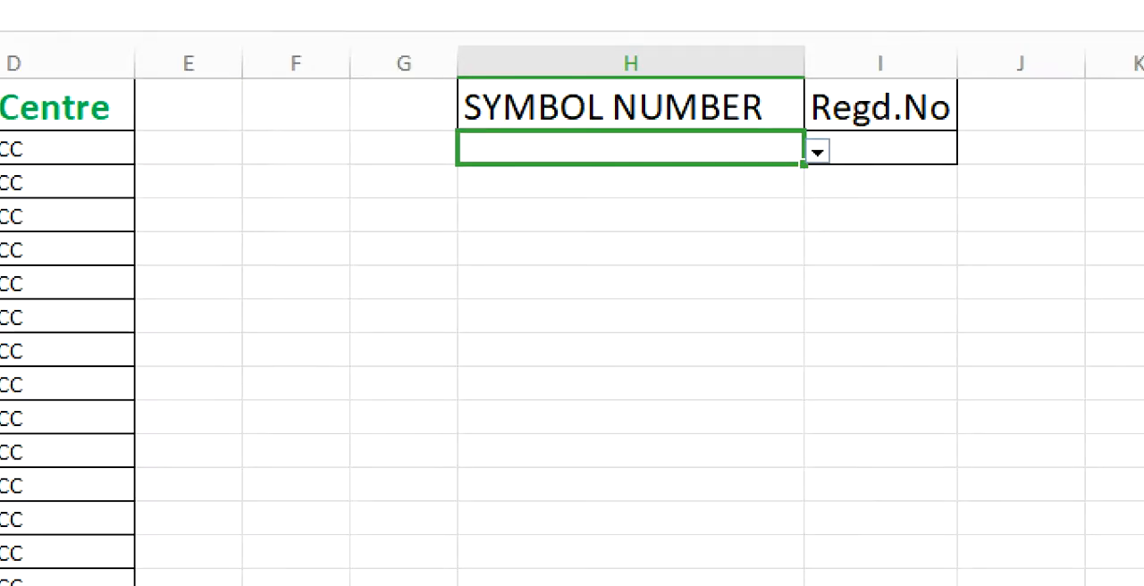
# - Try the second symbol number in H2's dropdown list and leave the list's first symbol number selected
pyautogui.click(822, 176)
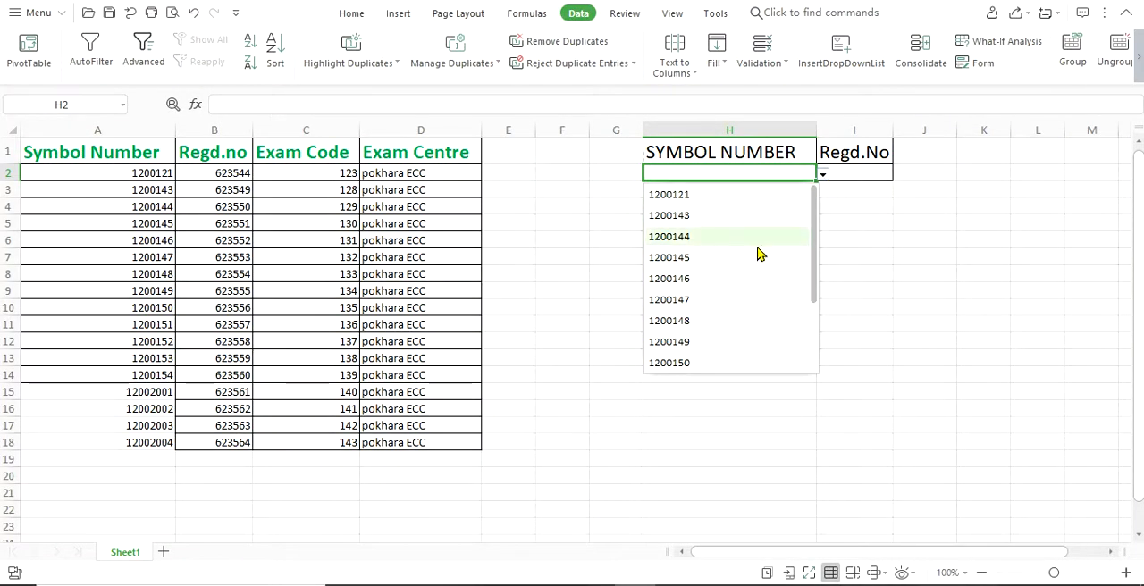
pyautogui.click(712, 215)
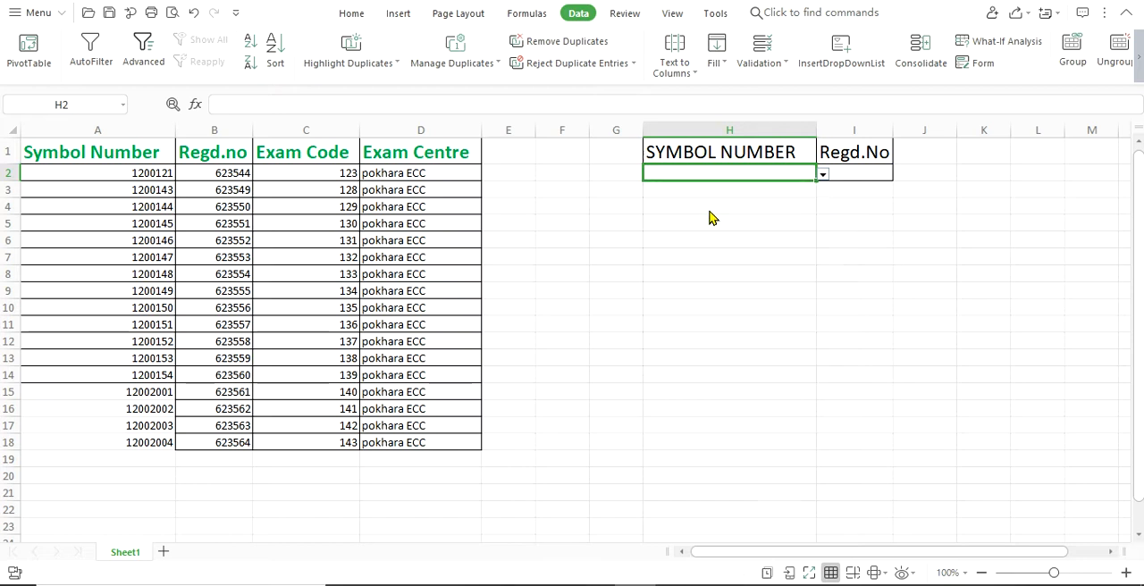
pyautogui.click(823, 177)
pyautogui.click(756, 192)
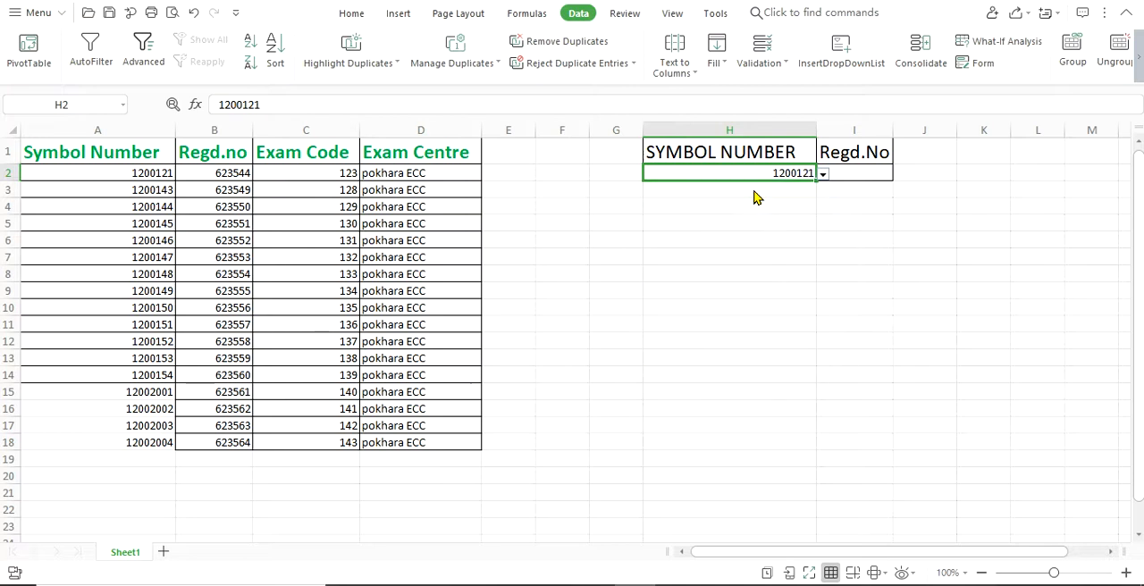
# - Enter the formula =VLOOKUP(H2,A1:D18,2,FALSE) in I2 to look up the Regd.No for the selected symbol number
pyautogui.click(860, 175)
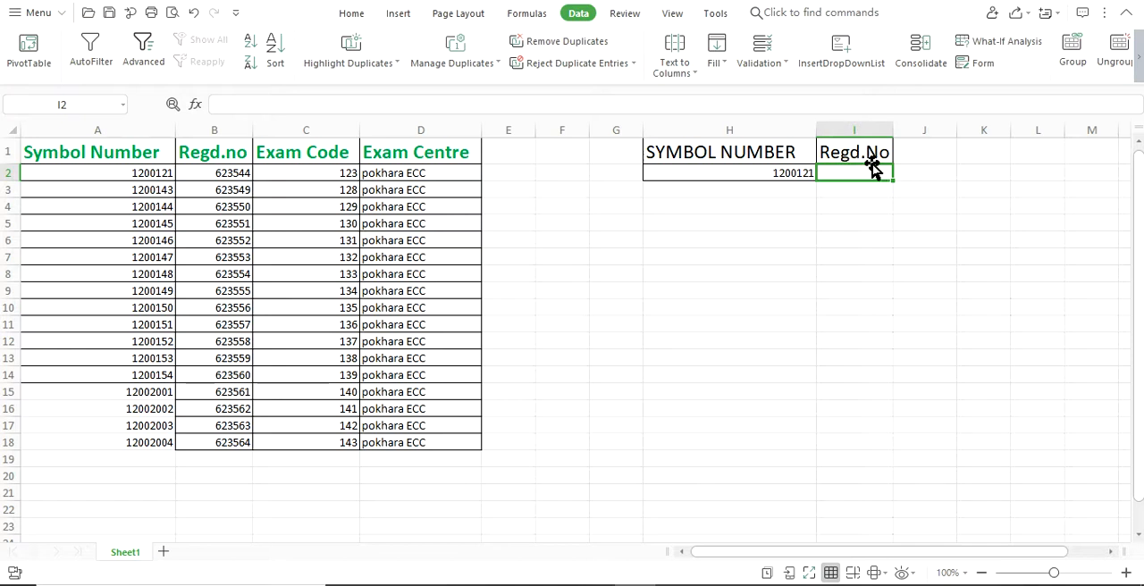
pyautogui.click(780, 174)
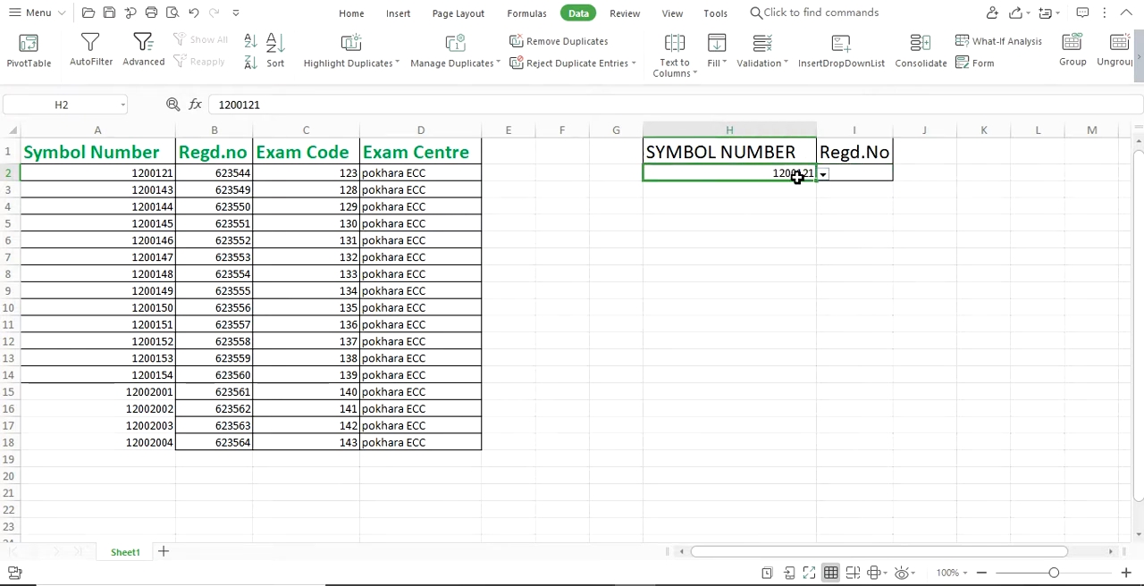
pyautogui.click(853, 173)
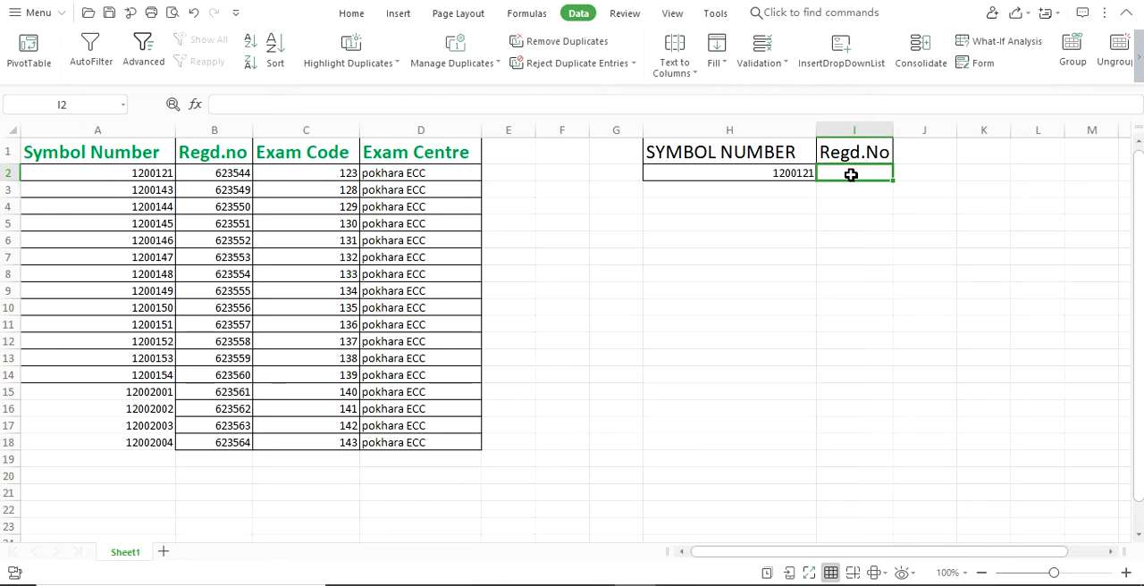
pyautogui.write('=')
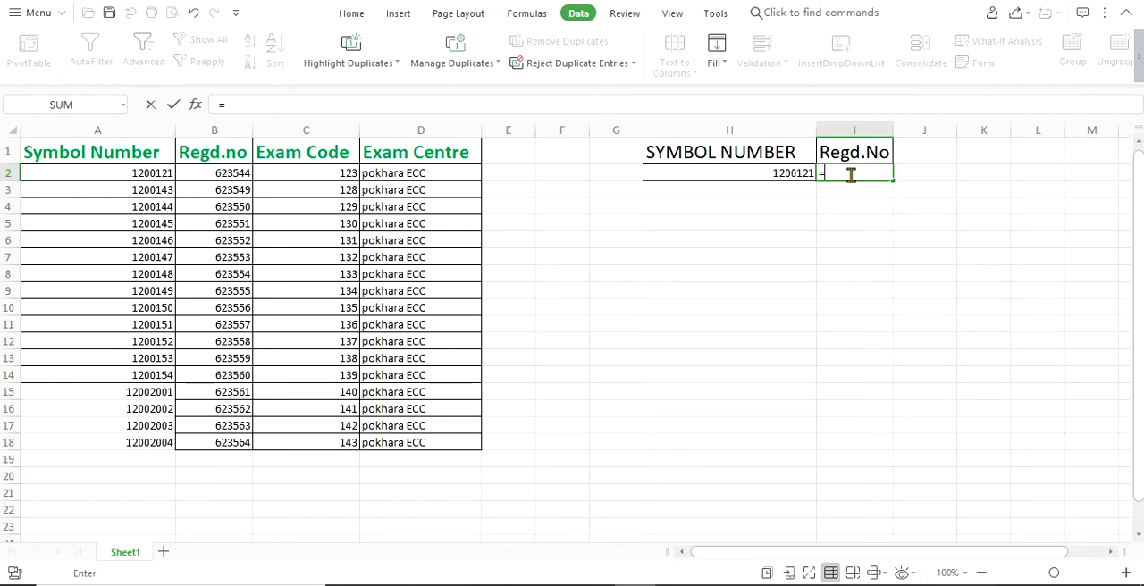
pyautogui.write('VL')
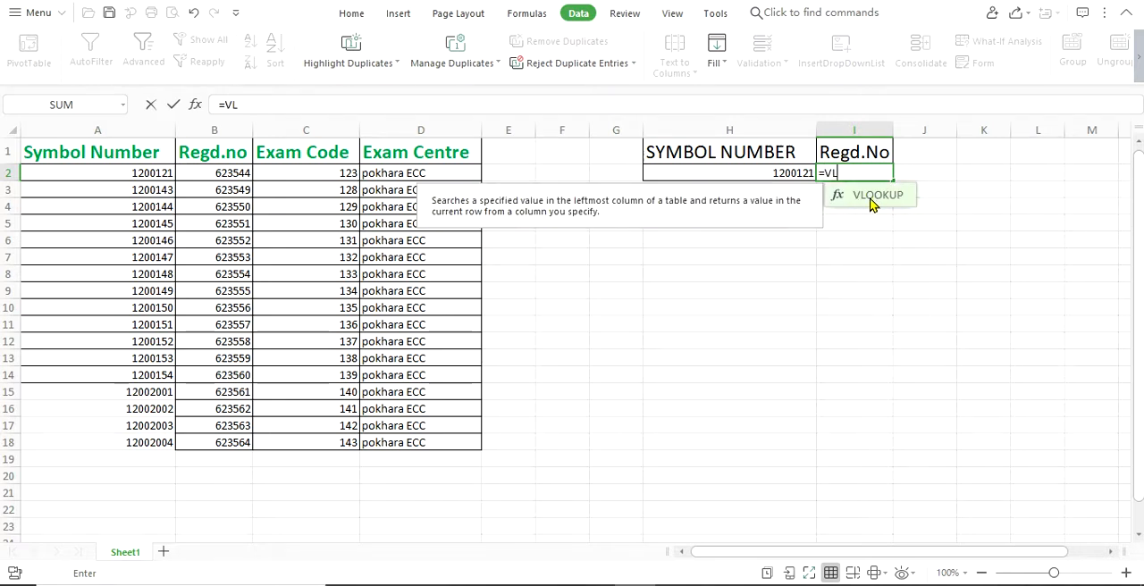
pyautogui.click(872, 198)
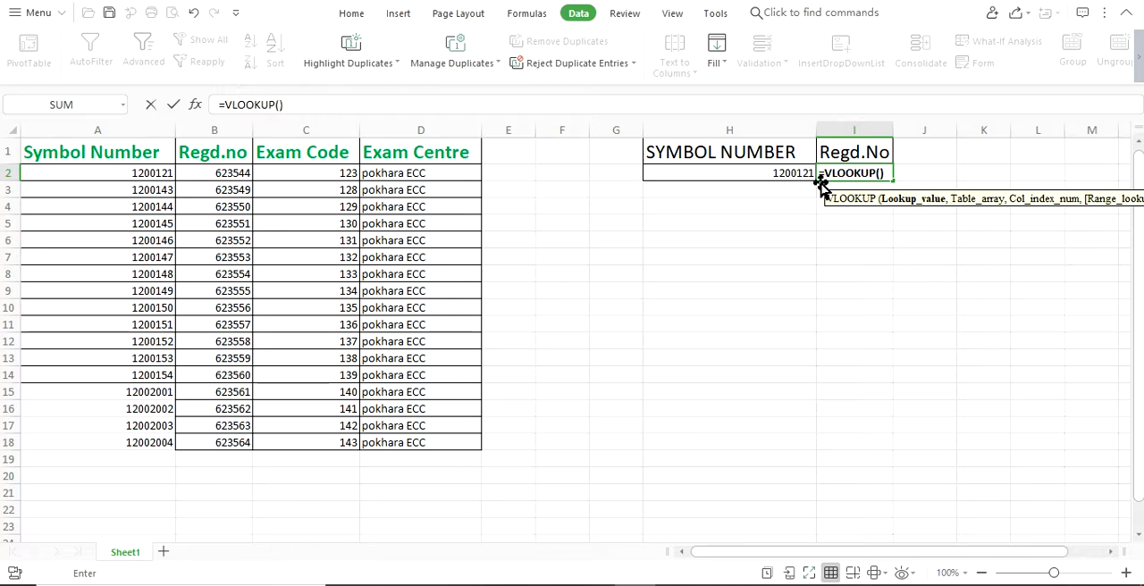
pyautogui.click(782, 173)
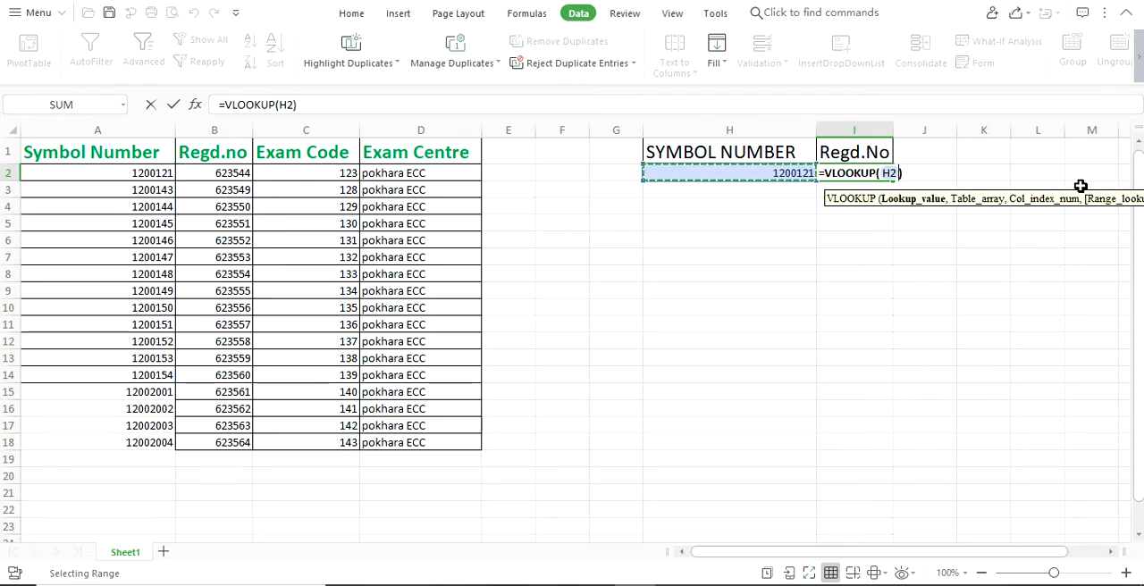
pyautogui.write(',')
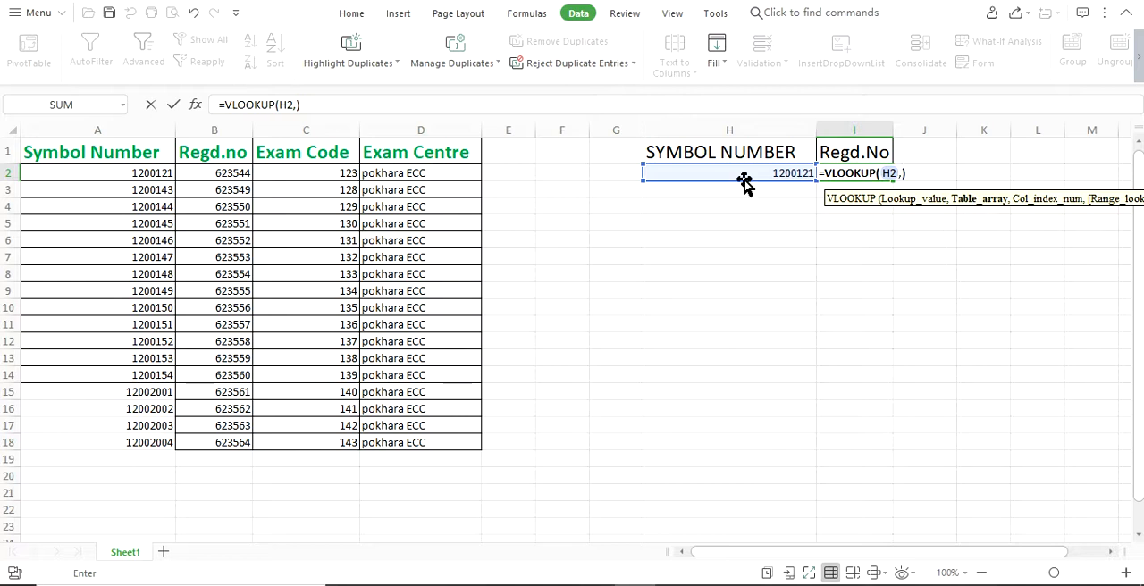
pyautogui.moveTo(24, 142); pyautogui.dragTo(476, 455)
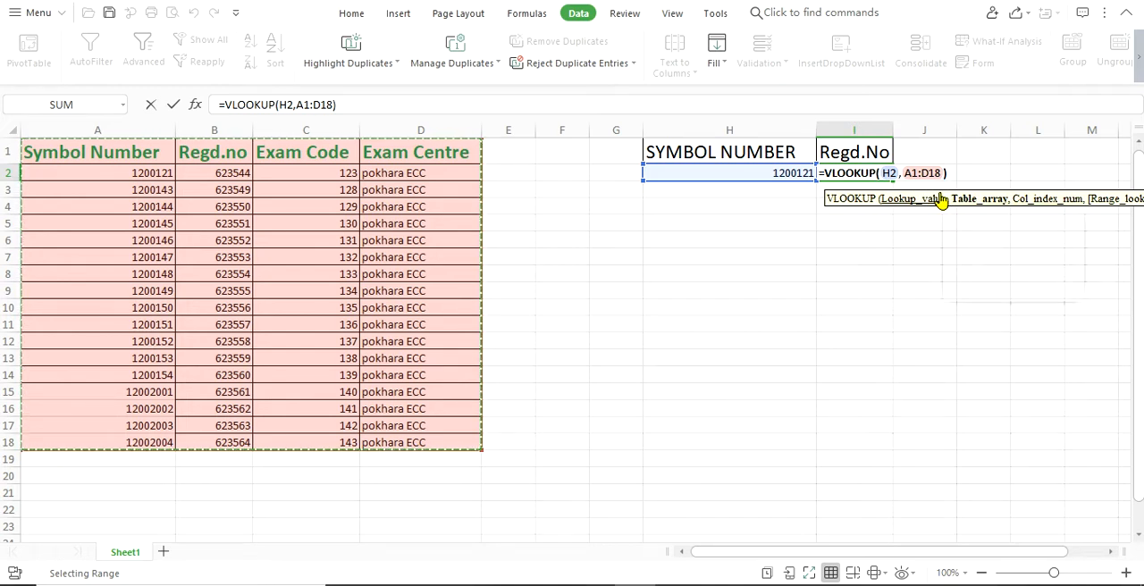
pyautogui.write(',')
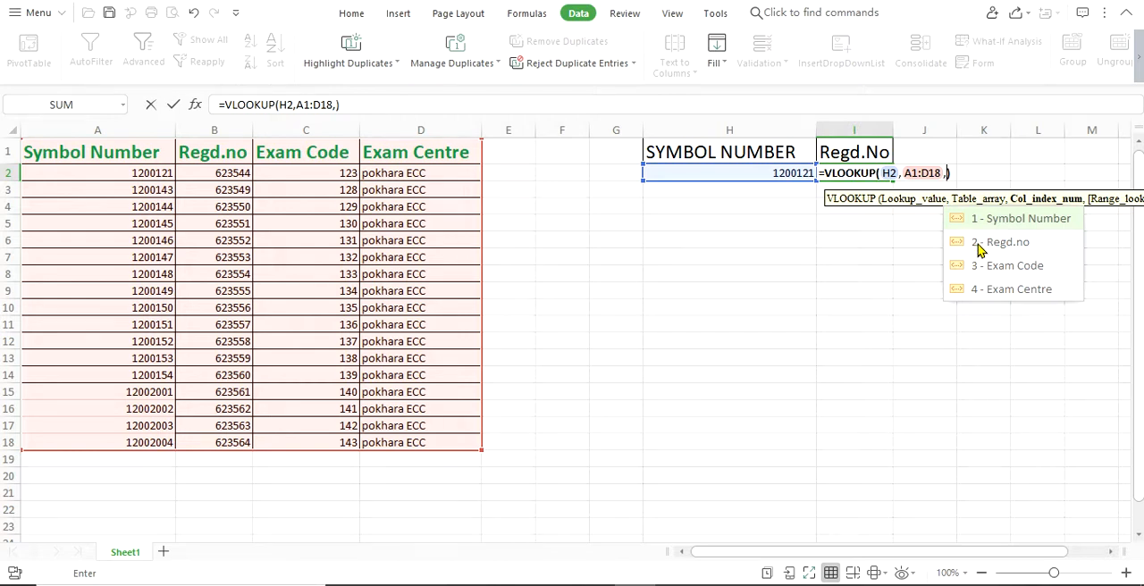
pyautogui.write(',FALSE')
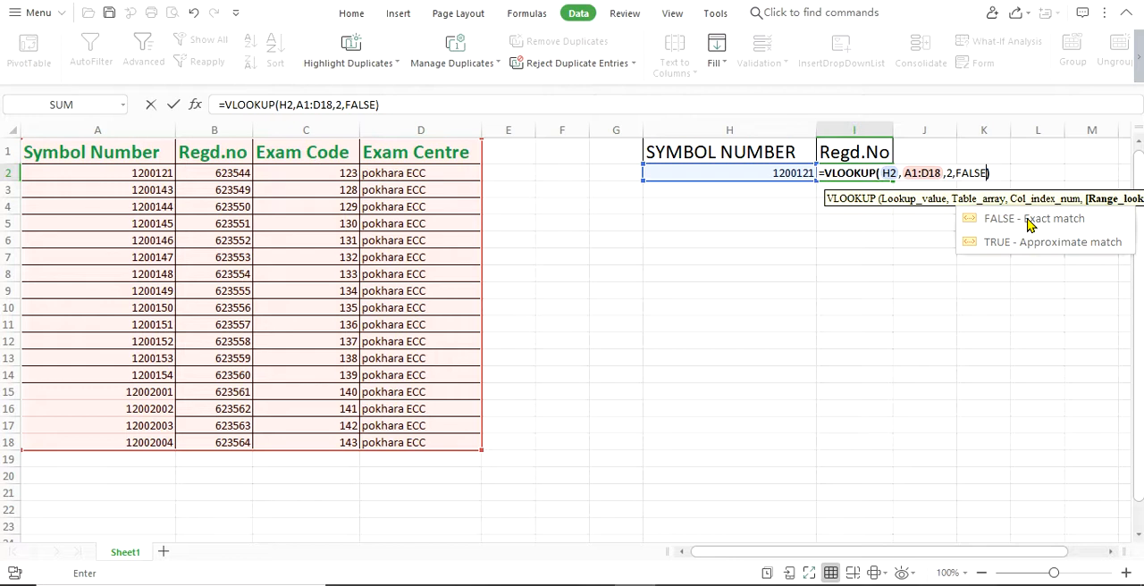
pyautogui.press('Return')
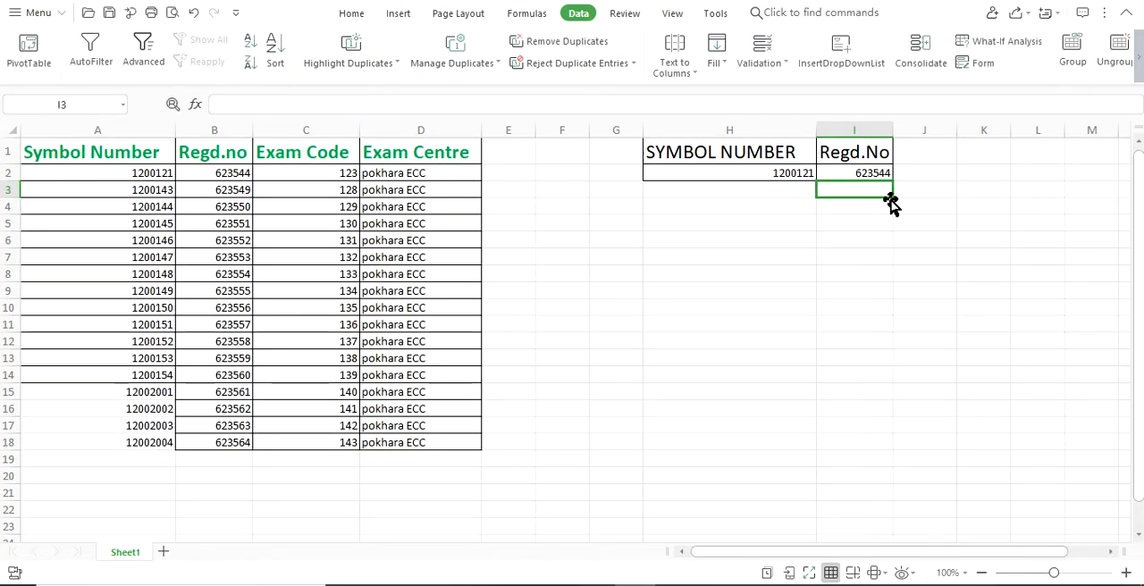
# - Compare the symbol number in H2 and the Regd.No in I2 with the matching entries in A2:B2 of the source table
pyautogui.click(776, 170)
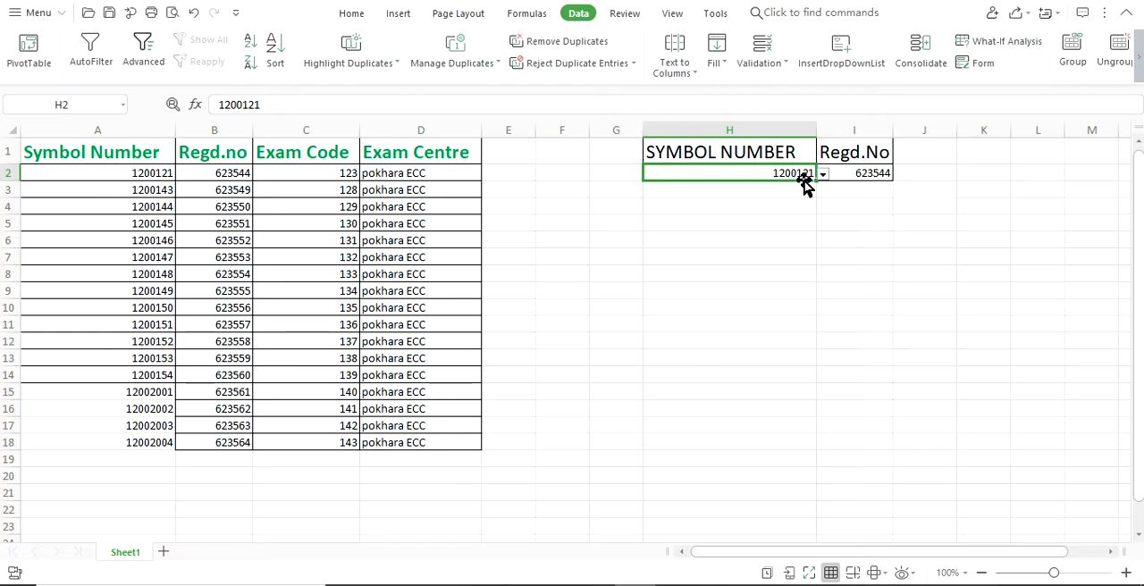
pyautogui.click(853, 172)
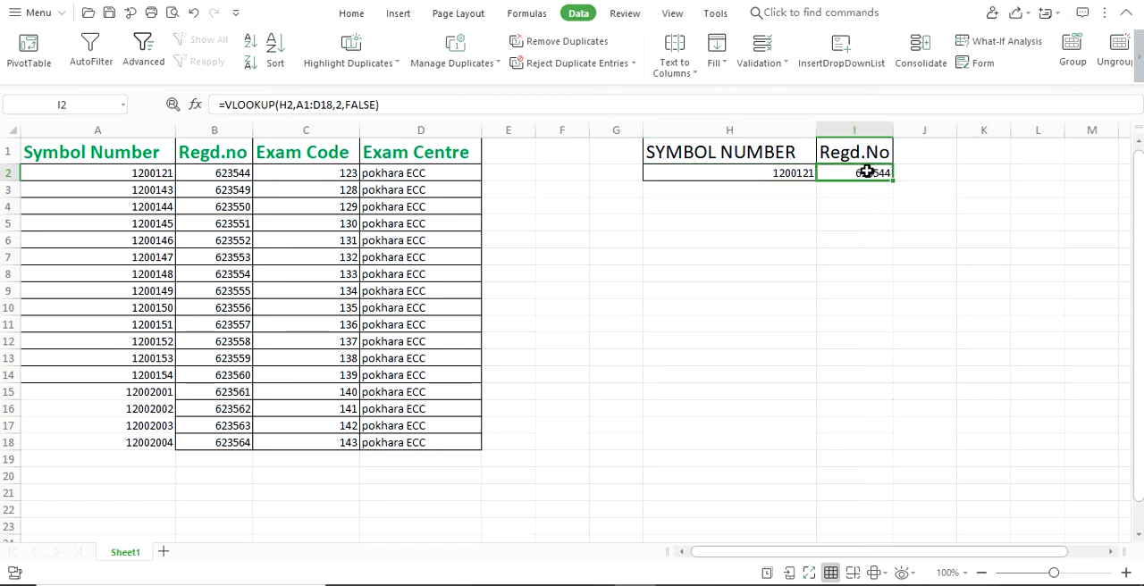
pyautogui.click(780, 170)
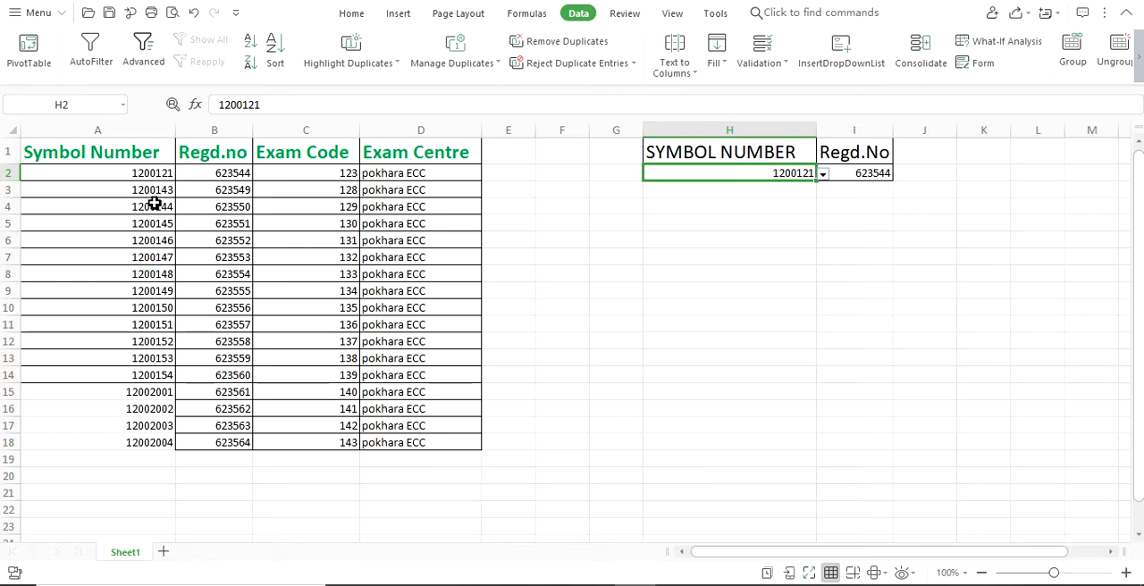
pyautogui.click(134, 172)
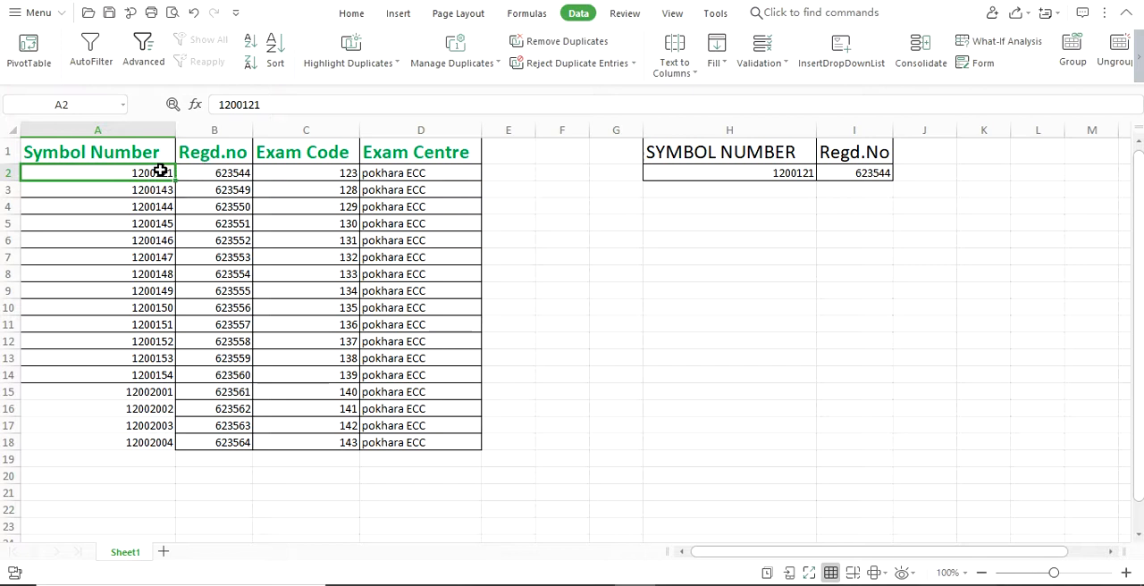
pyautogui.moveTo(161, 171); pyautogui.dragTo(240, 171)
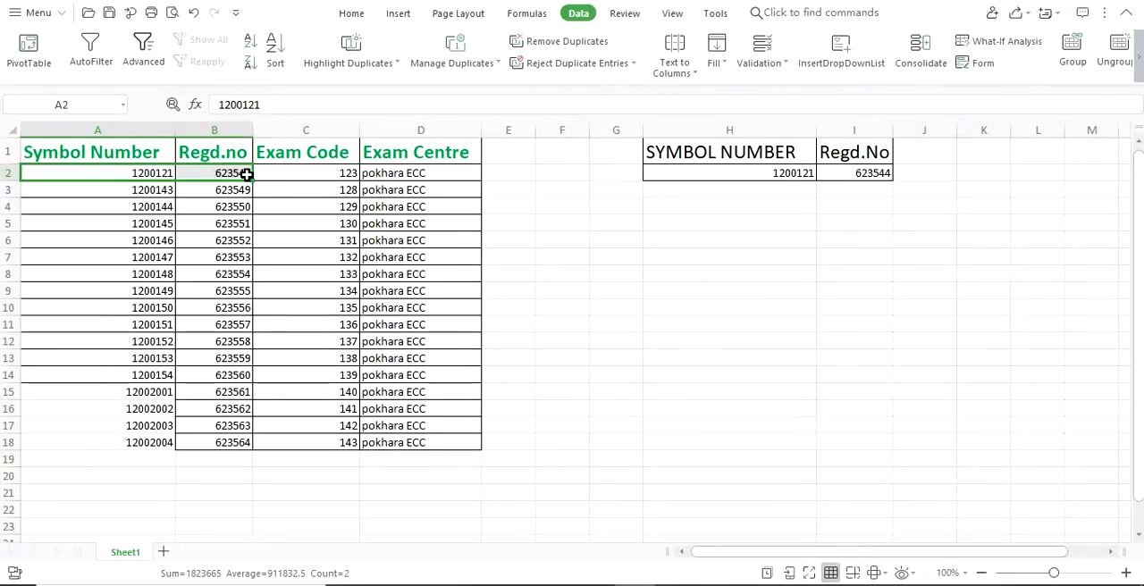
pyautogui.click(867, 173)
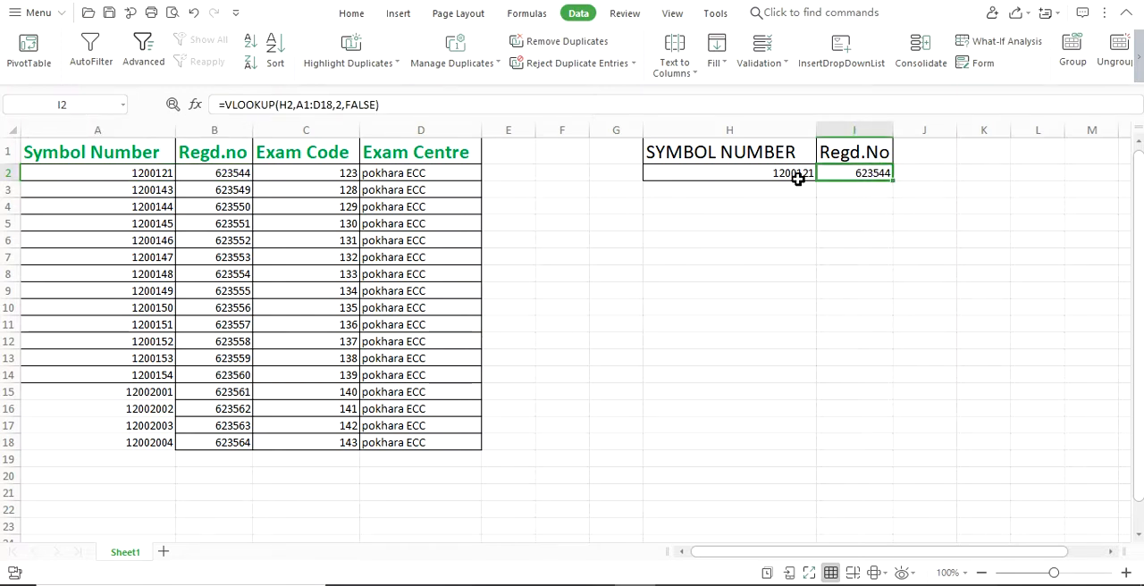
pyautogui.click(758, 175)
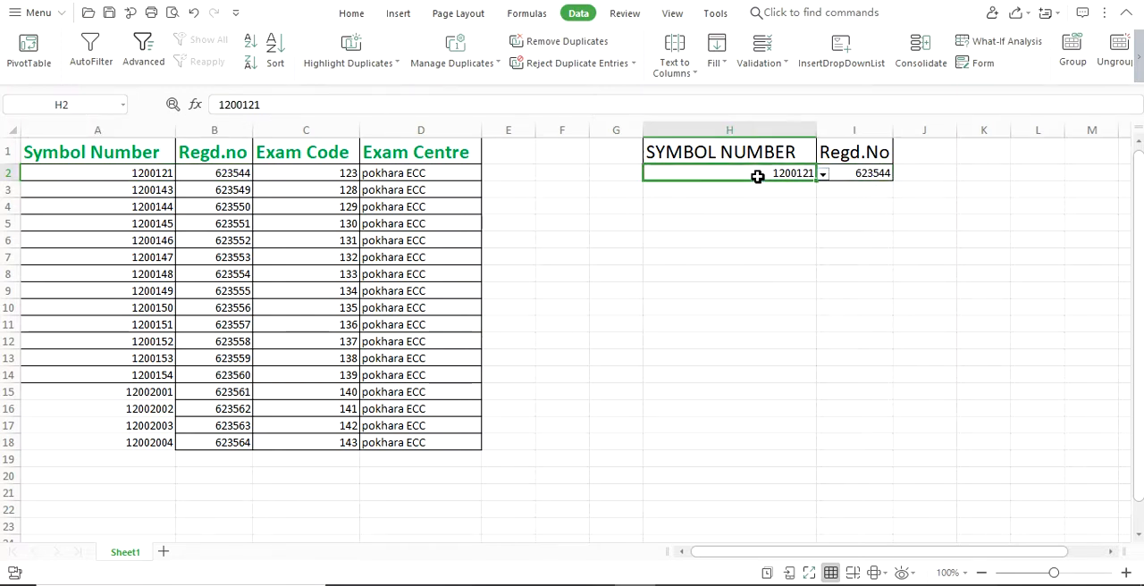
pyautogui.click(858, 168)
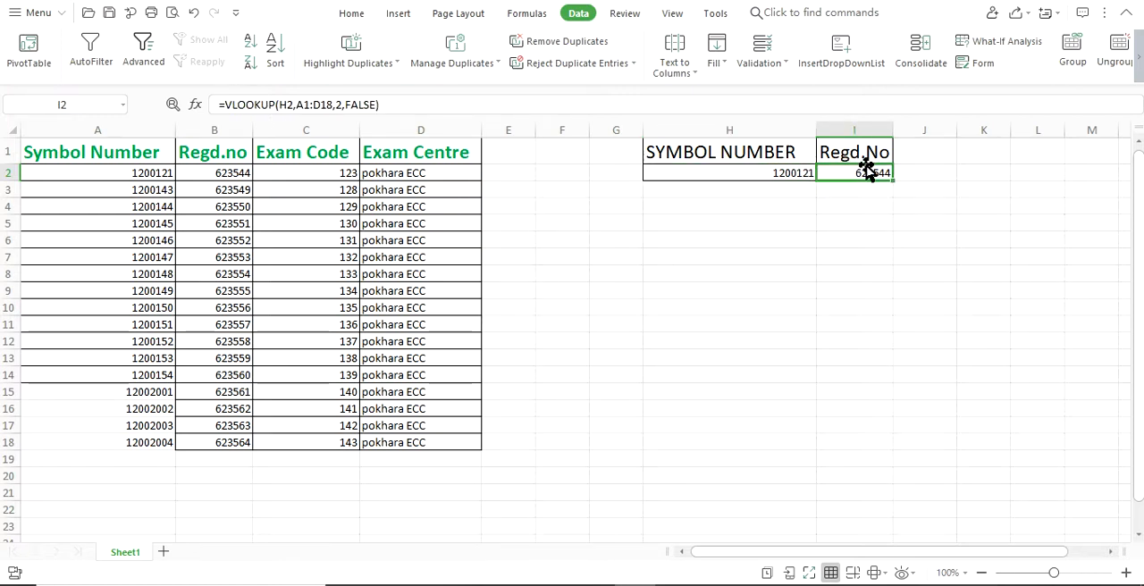
pyautogui.click(791, 169)
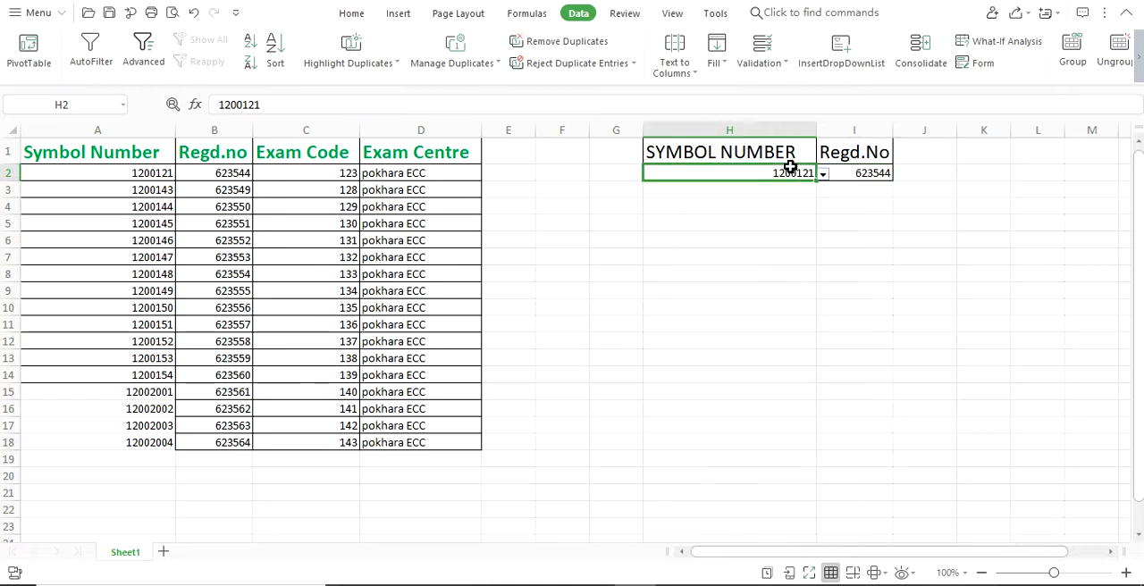
# - Choose the symbol number from A10 in H2's dropdown list and compare the returned Regd.No with source row A10:D10
pyautogui.click(823, 175)
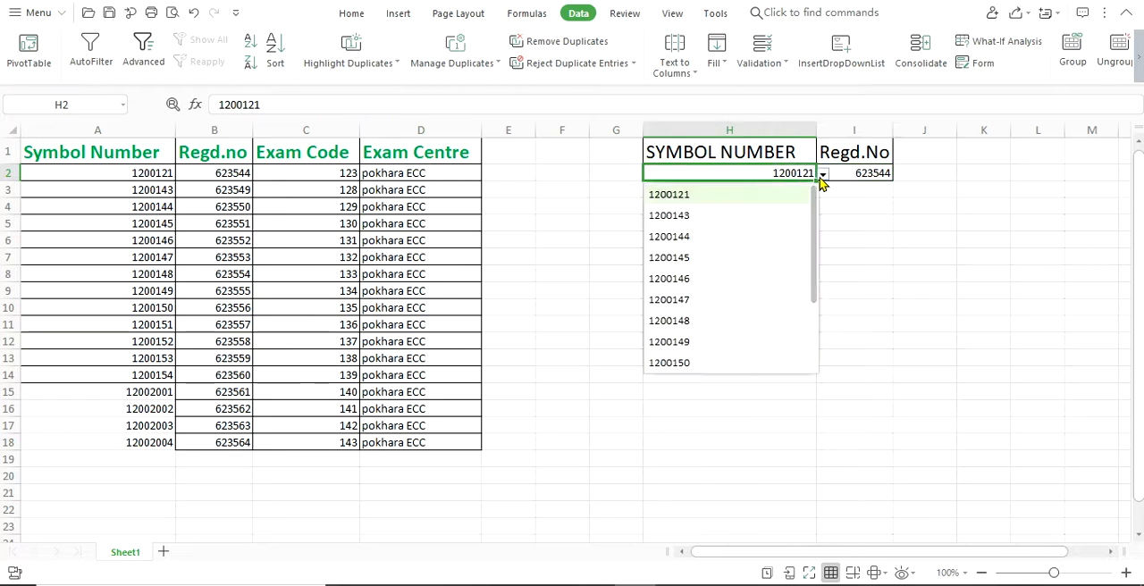
pyautogui.click(680, 364)
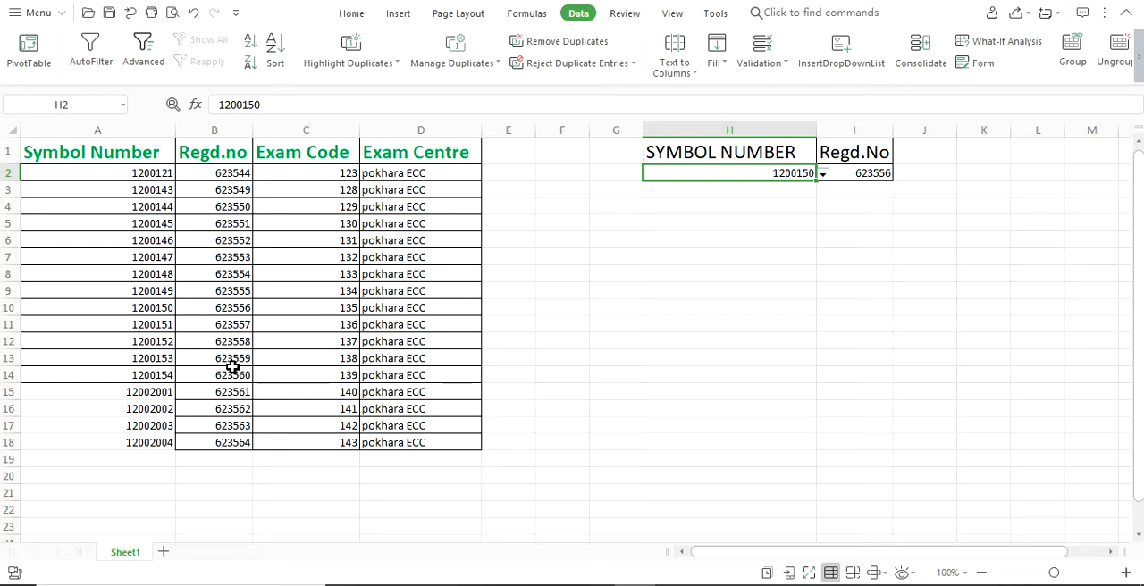
pyautogui.click(157, 308)
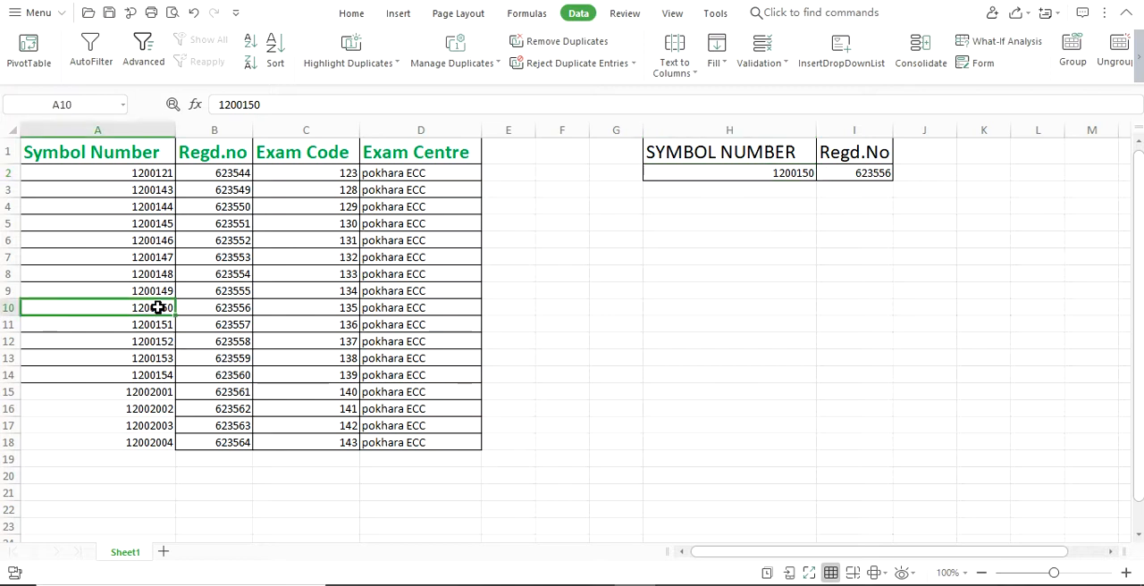
pyautogui.click(236, 305)
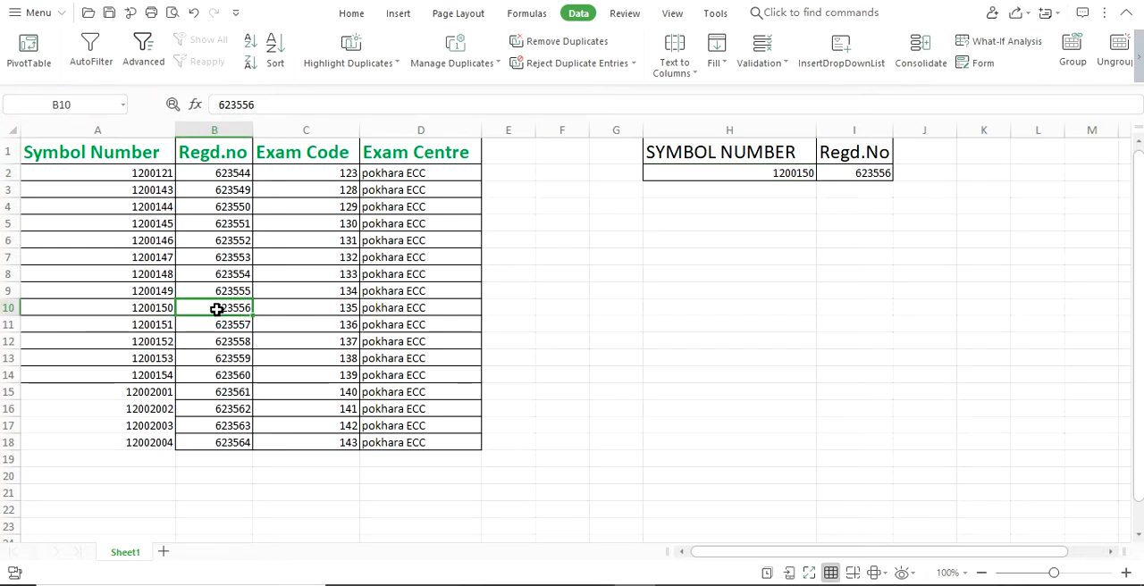
pyautogui.moveTo(133, 308); pyautogui.dragTo(452, 302)
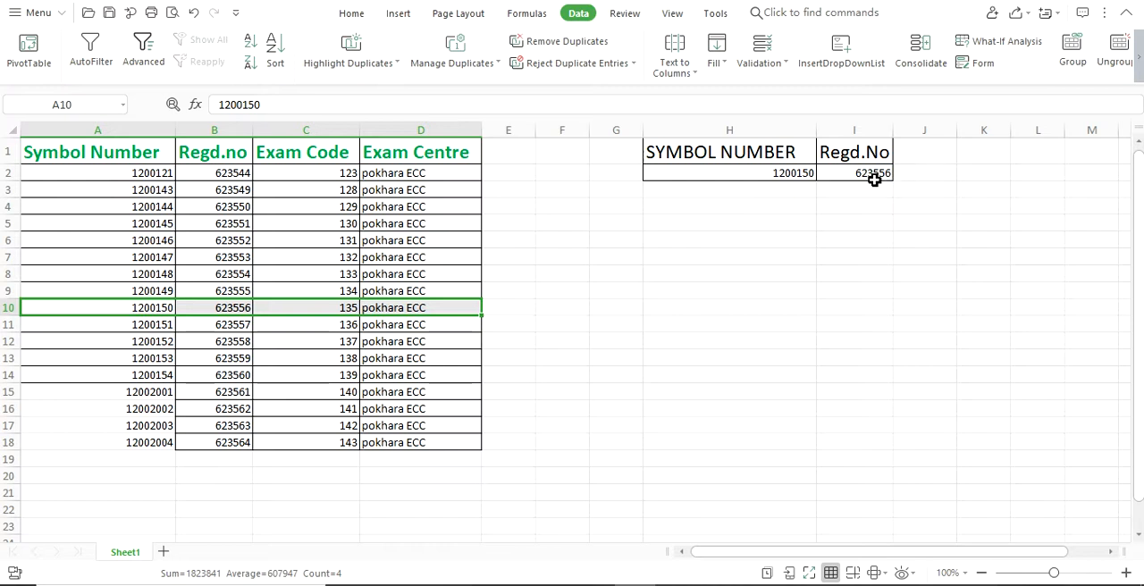
# - Choose the symbol number from A4 in H2's dropdown list and check the Regd.No lookup in I2
pyautogui.click(791, 175)
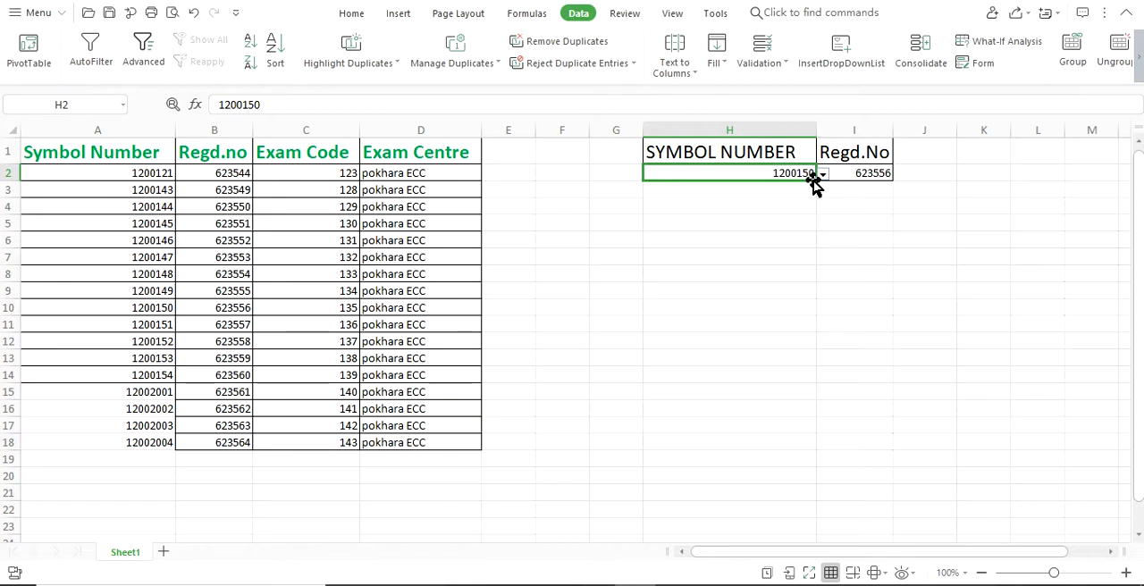
pyautogui.click(823, 174)
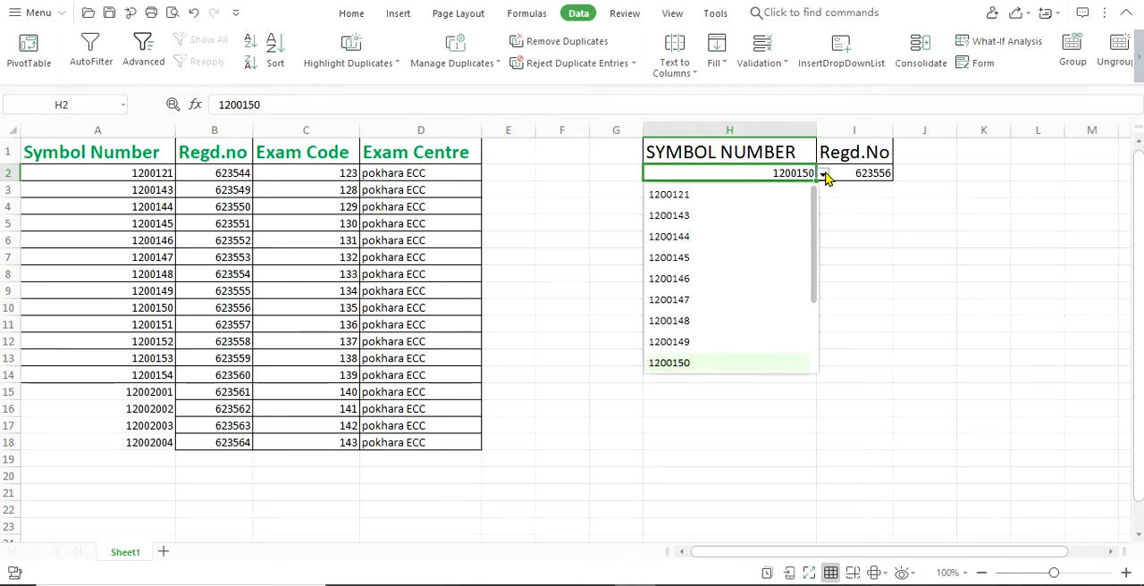
pyautogui.click(716, 236)
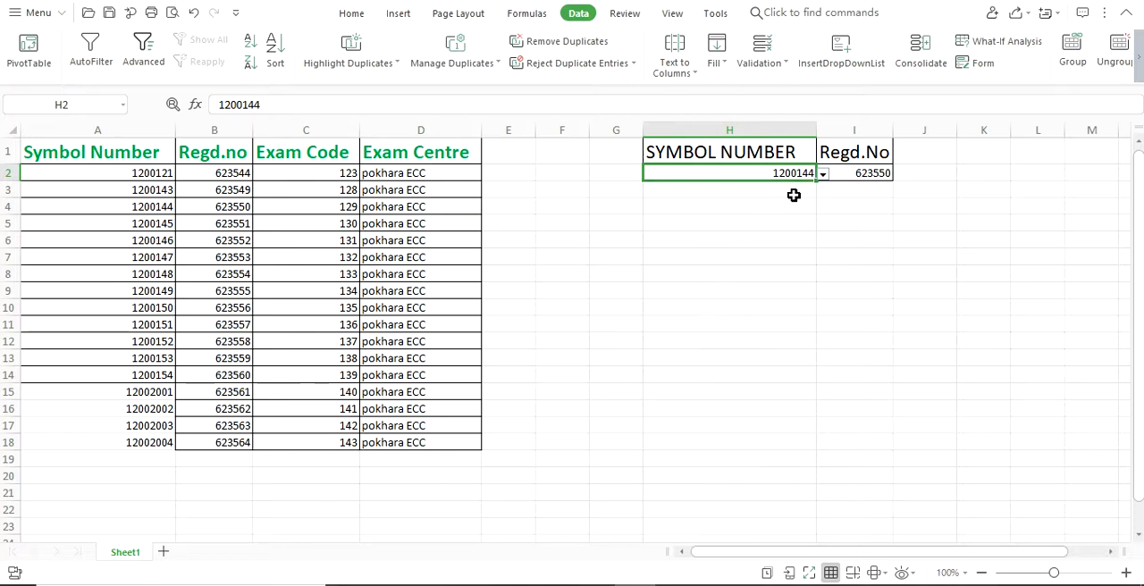
pyautogui.click(854, 176)
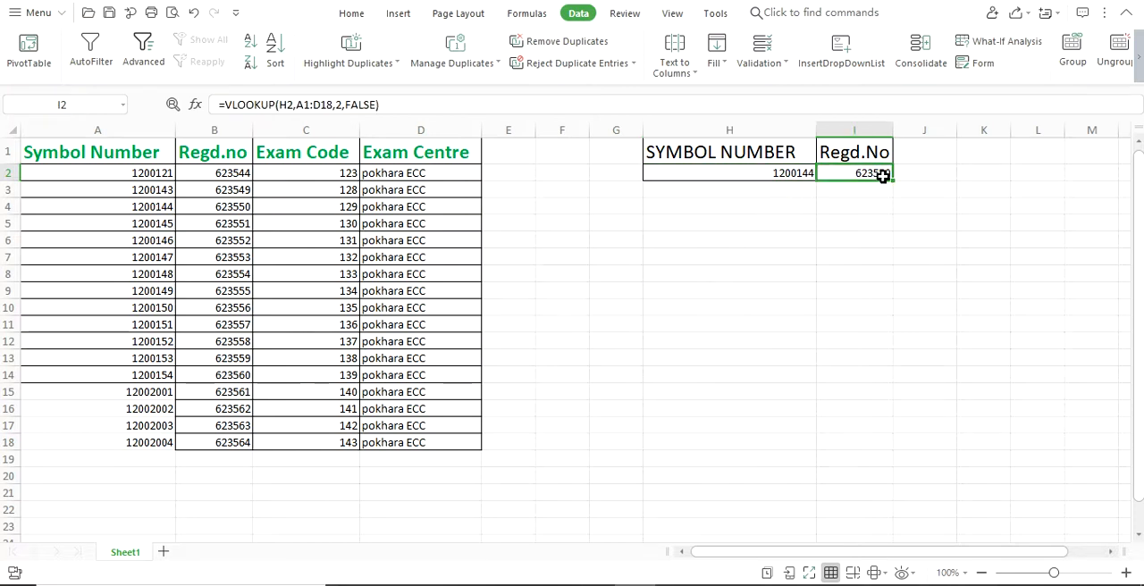
pyautogui.click(768, 168)
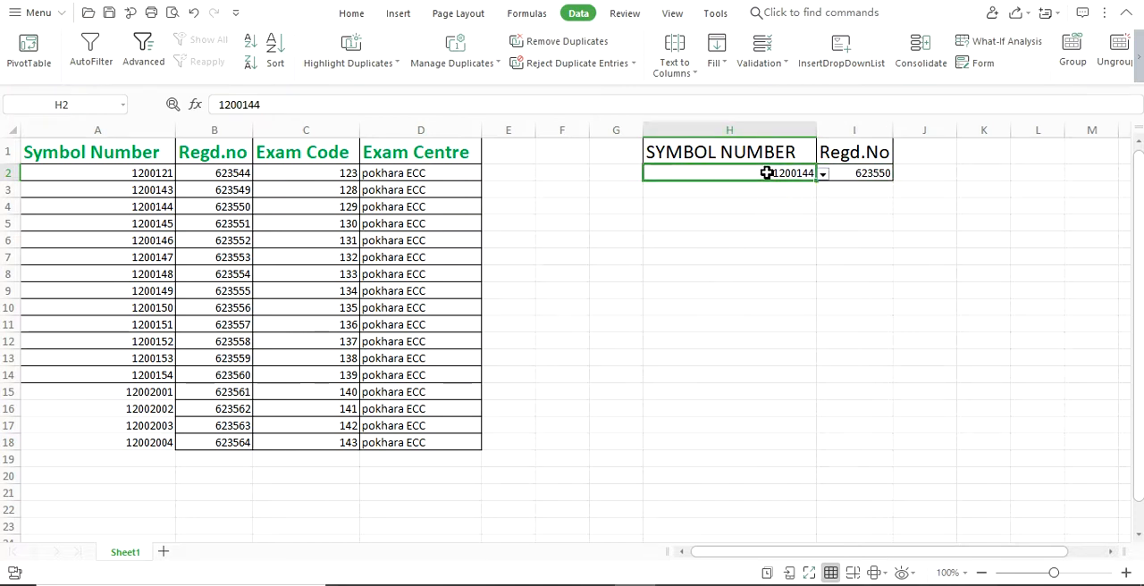
# - Add the heading EXAM CODE in J1 and widen column J to fit it
pyautogui.click(930, 154)
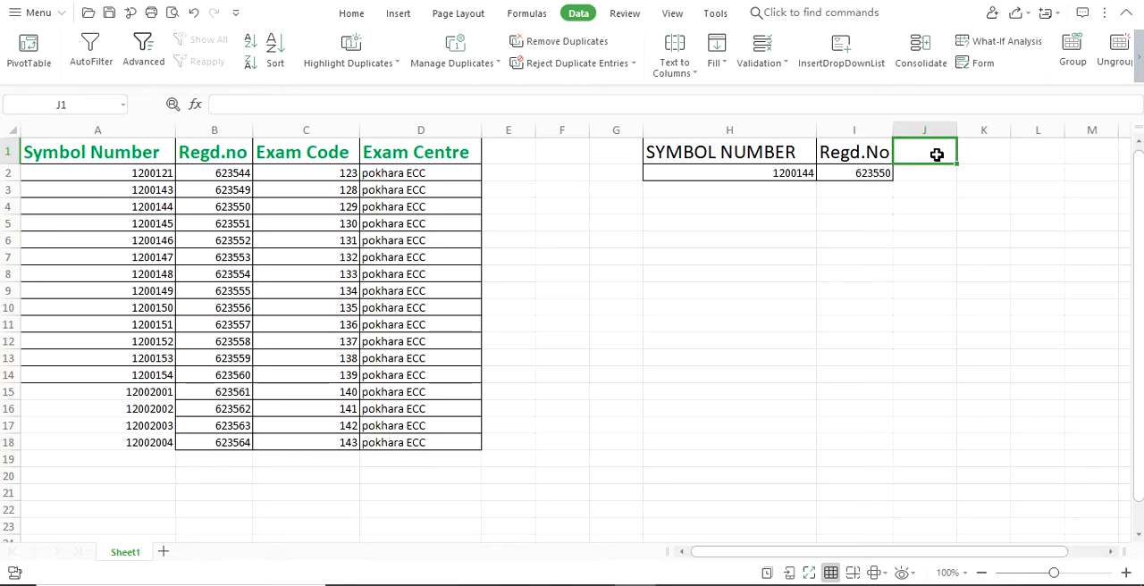
pyautogui.write('EXAM CODE')
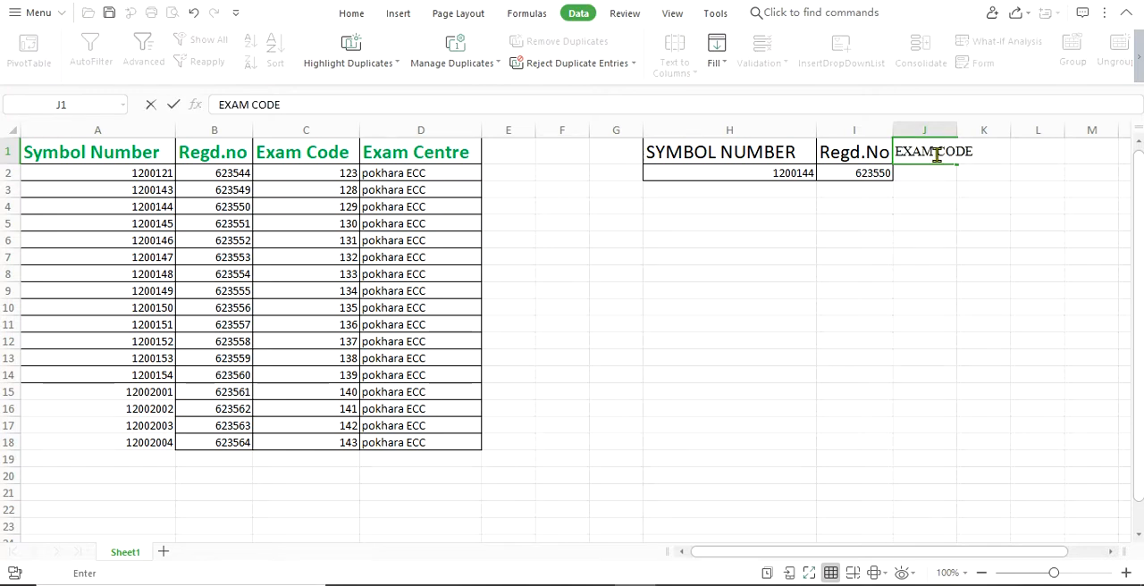
pyautogui.click(1033, 156)
pyautogui.click(945, 158)
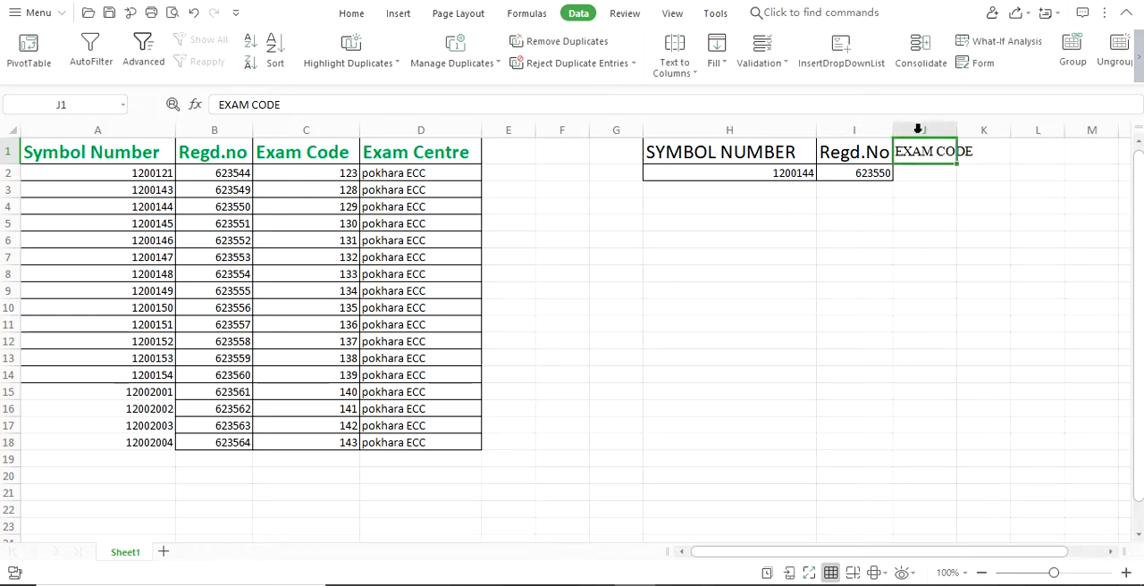
pyautogui.moveTo(921, 129); pyautogui.dragTo(964, 132)
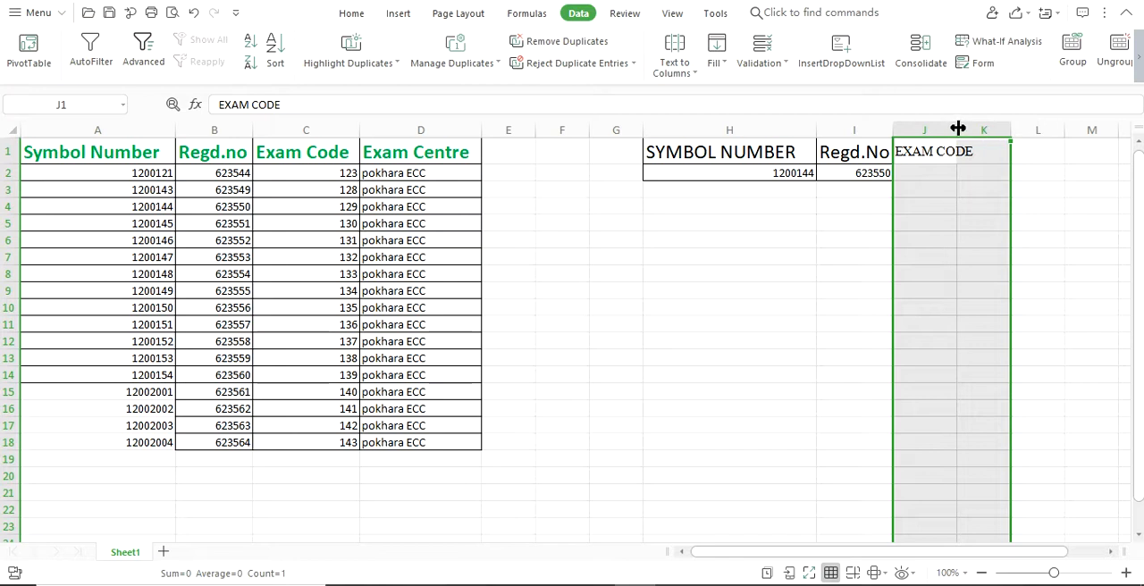
pyautogui.doubleClick(958, 129)
pyautogui.click(1025, 179)
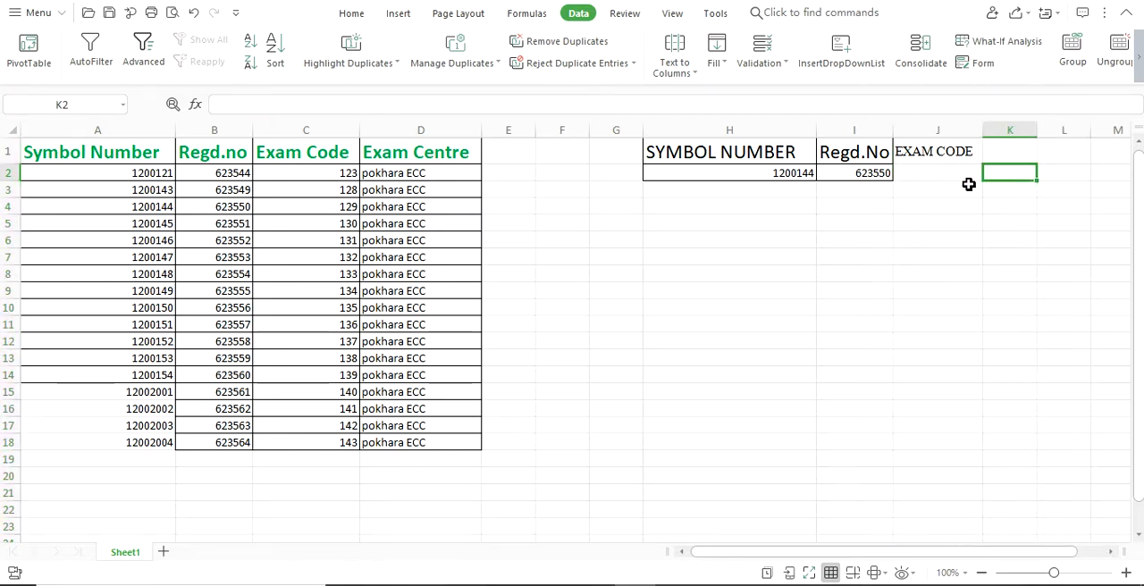
# - Enter the formula =VLOOKUP(H2,A1:D18,3,FALSE) in J2 to look up the exam code for the selected symbol number
pyautogui.click(934, 178)
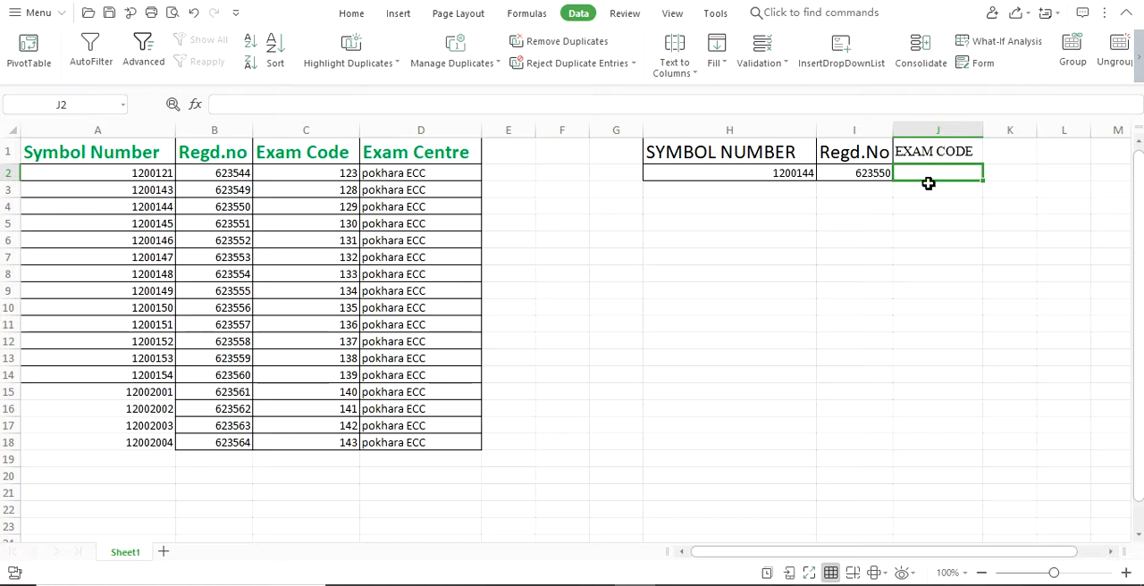
pyautogui.click(780, 172)
pyautogui.click(930, 172)
pyautogui.write('=')
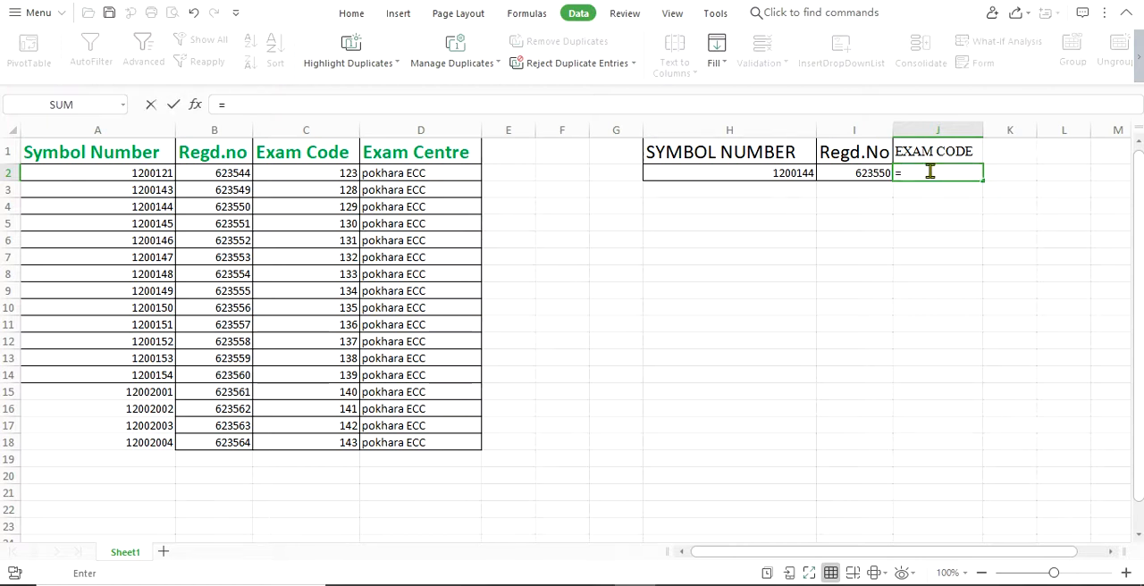
pyautogui.write('VL')
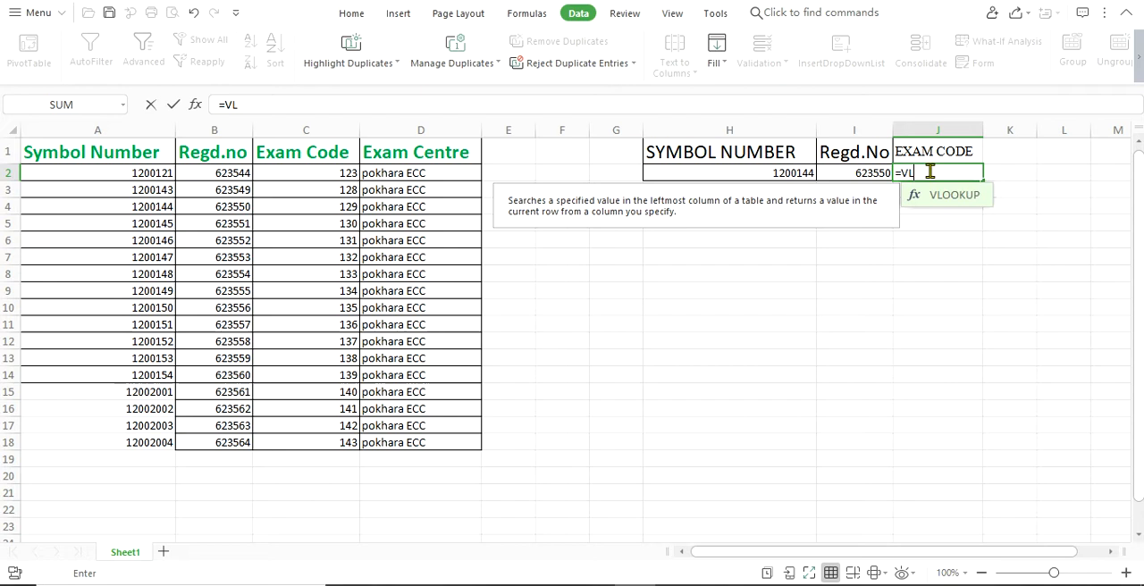
pyautogui.click(966, 203)
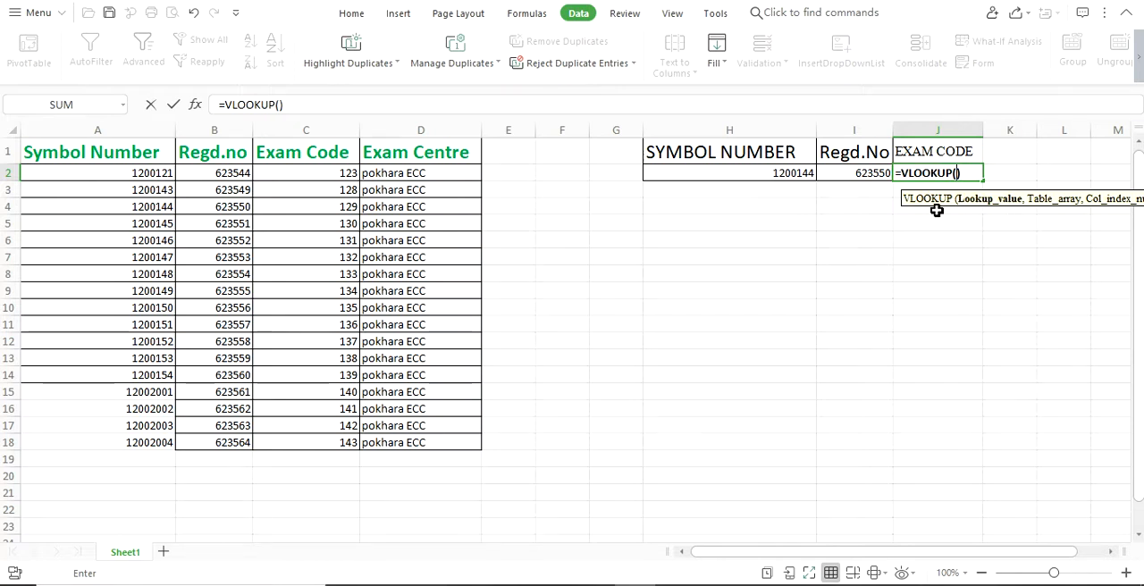
pyautogui.click(755, 175)
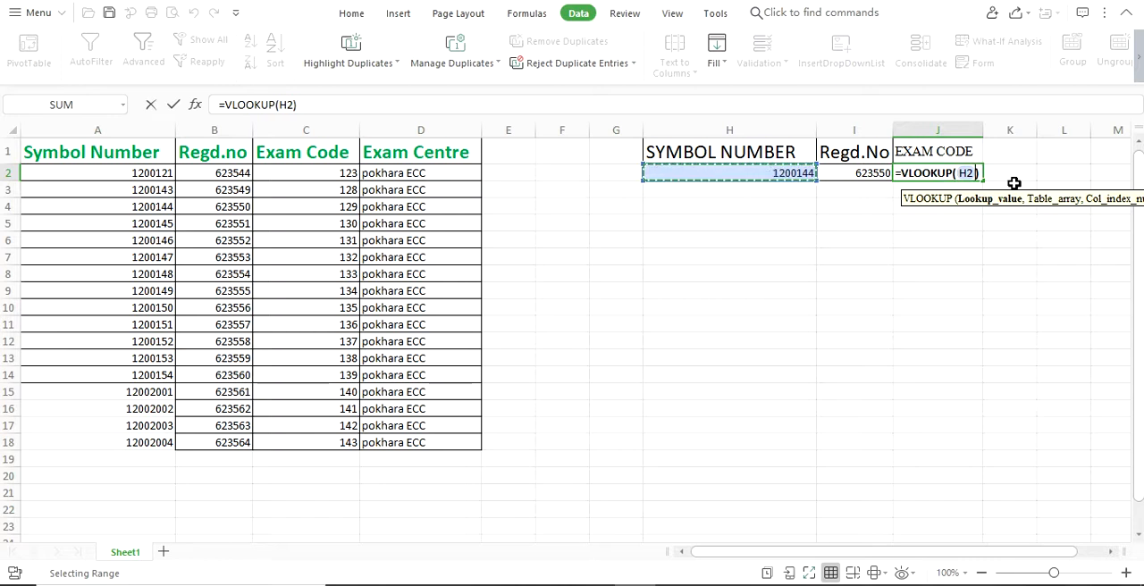
pyautogui.write(',')
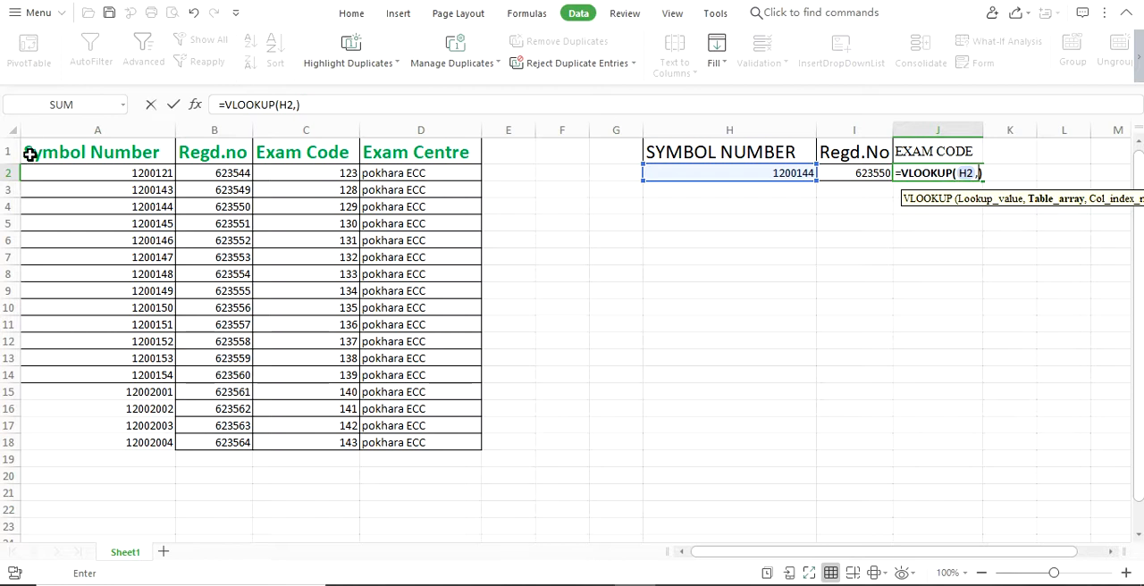
pyautogui.moveTo(23, 143)
pyautogui.mouseDown()
pyautogui.moveTo(449, 309)
pyautogui.moveTo(465, 442)
pyautogui.mouseUp()
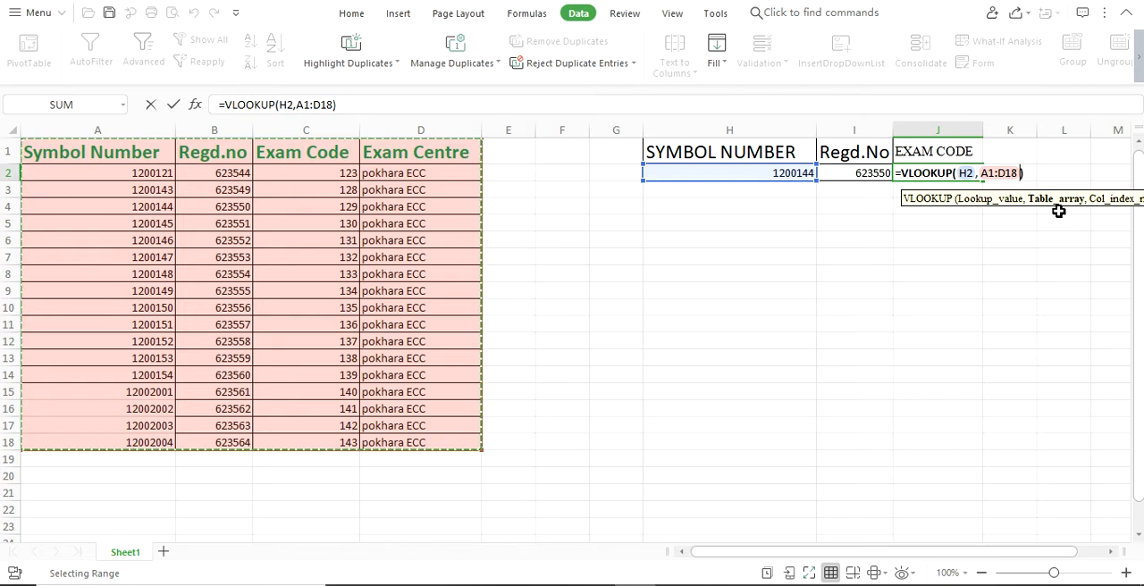
pyautogui.write(',')
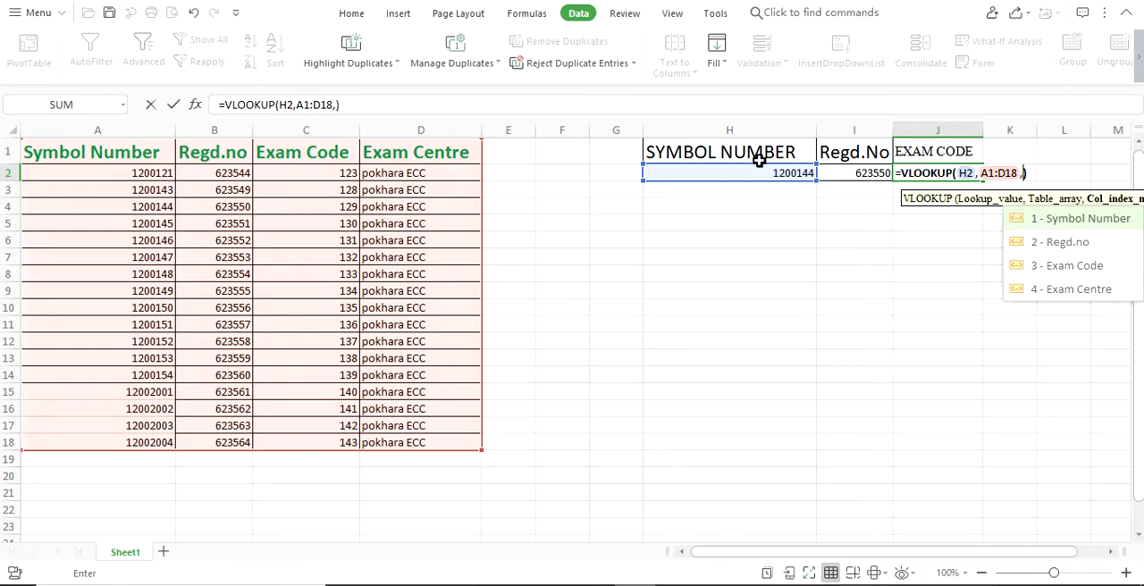
pyautogui.write(',')
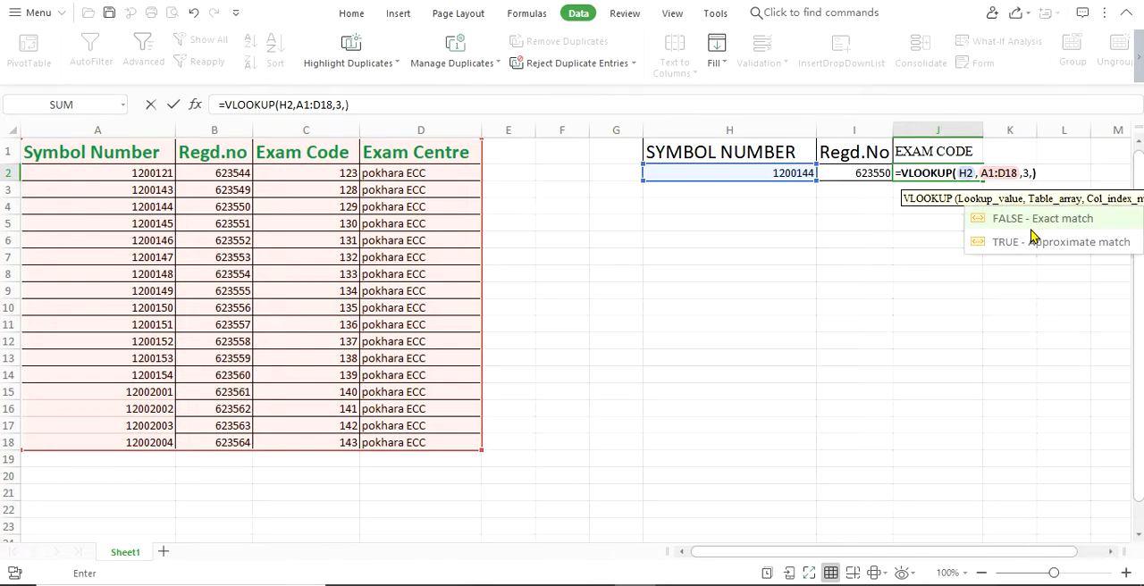
pyautogui.write('FALSE')
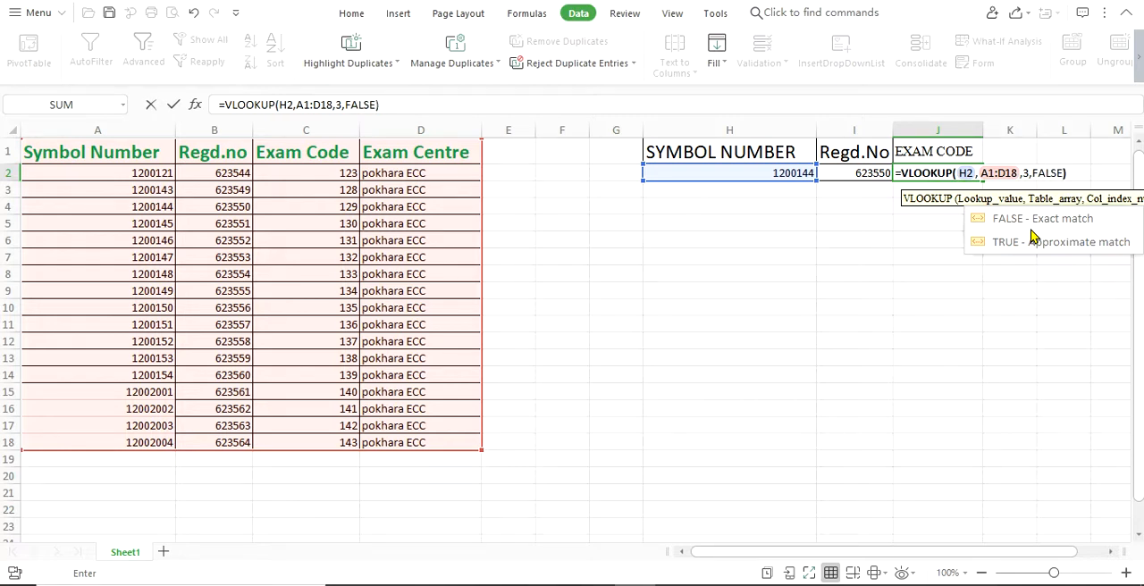
pyautogui.press('Return')
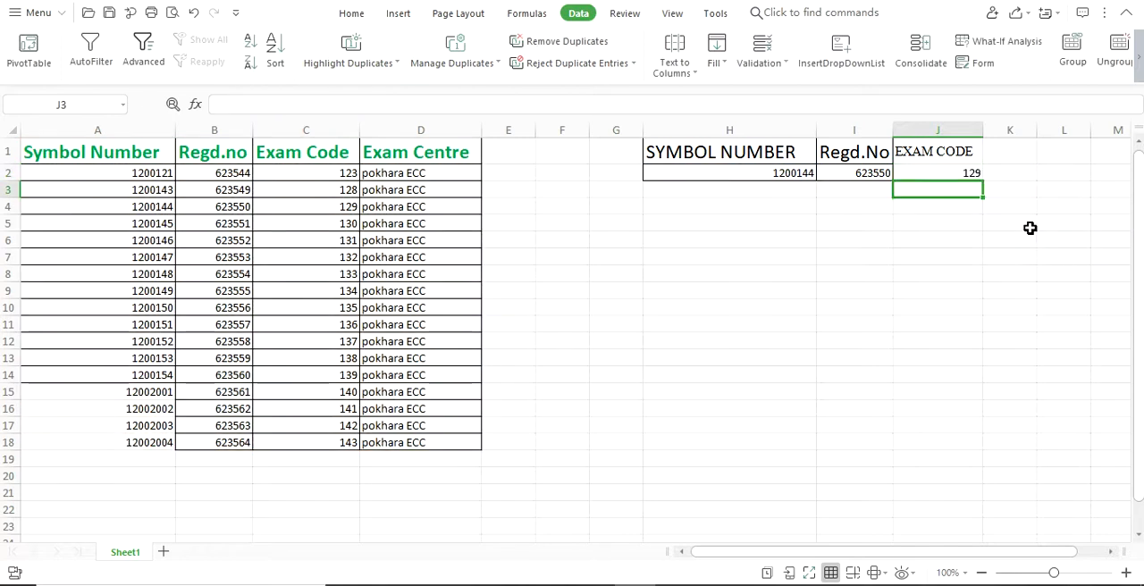
# - Compare the symbol number in H2 and the exam code in J2 with the matching source row A4:D4
pyautogui.click(947, 174)
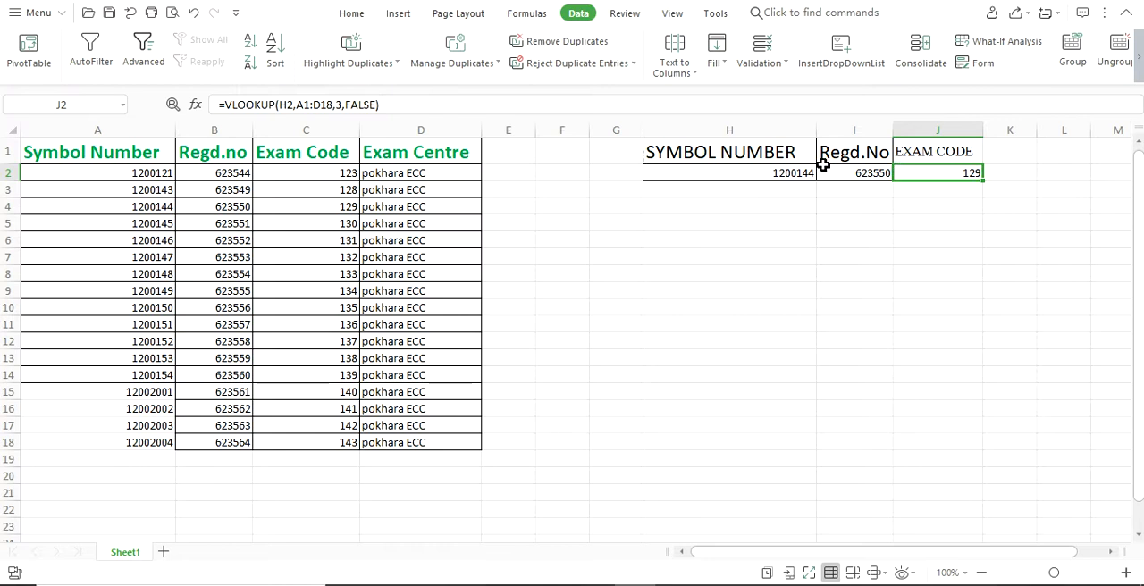
pyautogui.click(791, 173)
pyautogui.click(955, 173)
pyautogui.click(774, 170)
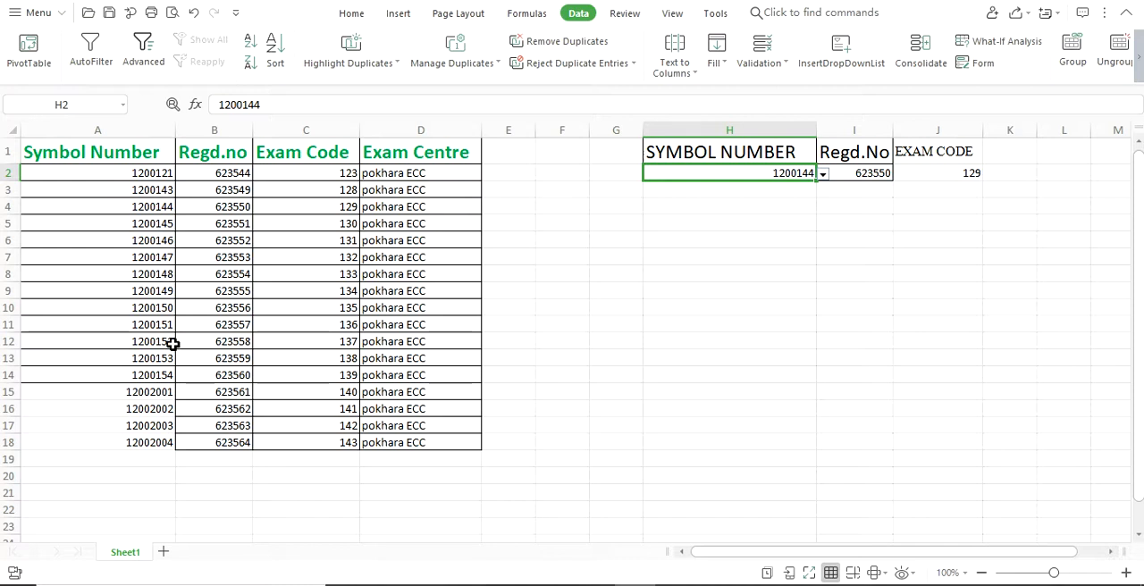
pyautogui.click(154, 208)
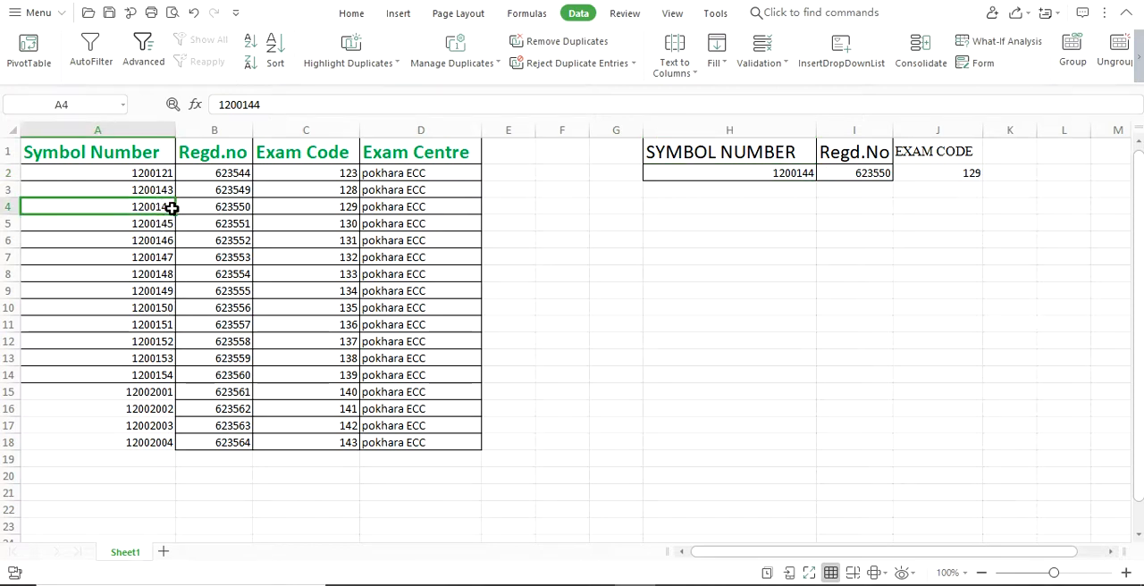
pyautogui.moveTo(173, 207); pyautogui.dragTo(368, 206)
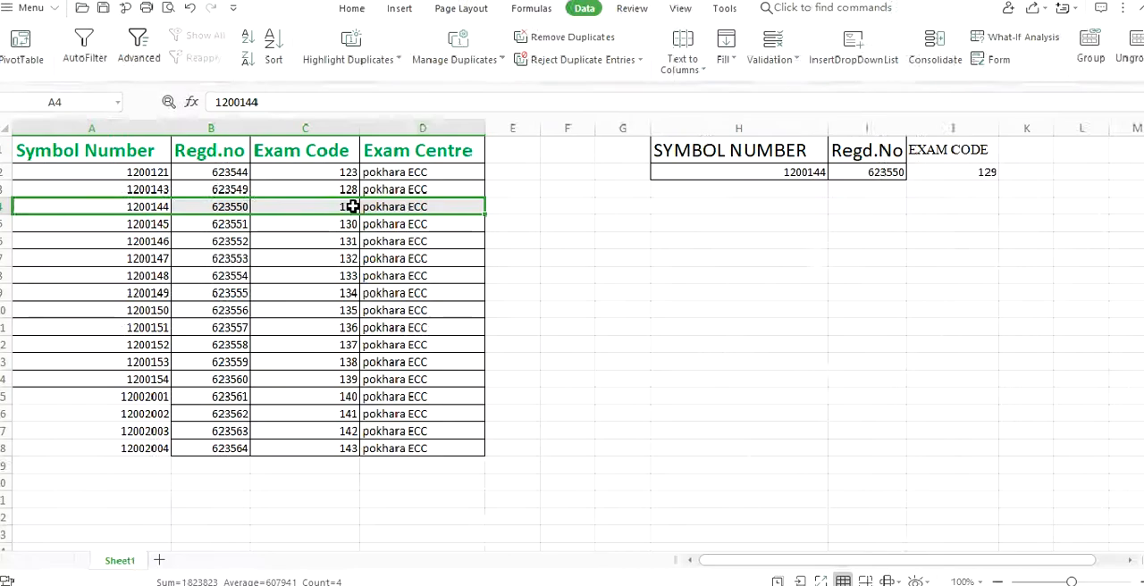
pyautogui.click(964, 172)
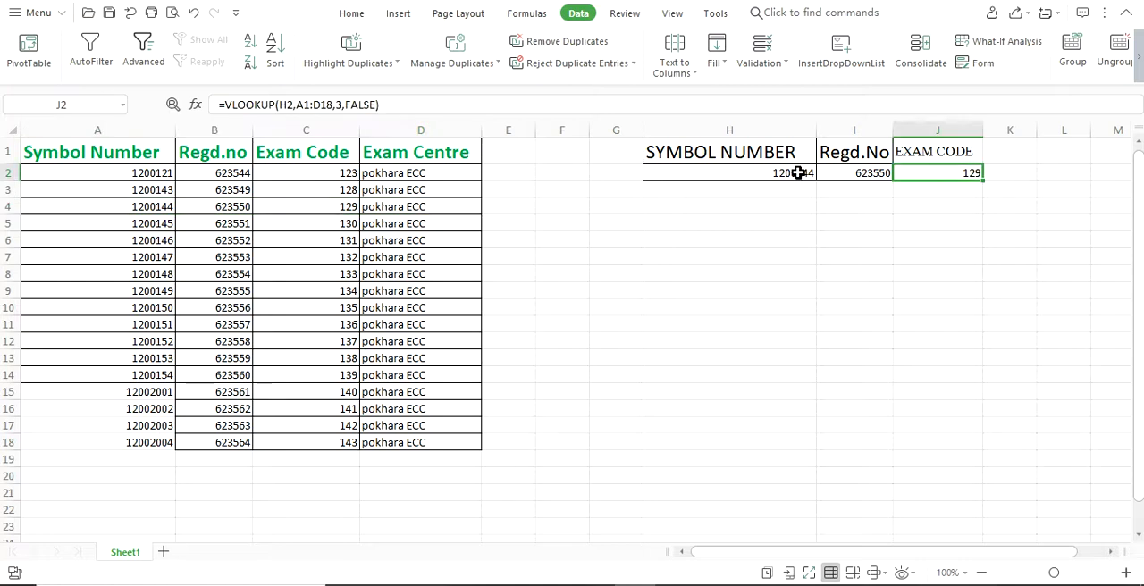
# - Switch H2 to the symbol number from A10 and compare the returned Regd.No and exam code with source row A10:D10
pyautogui.click(799, 172)
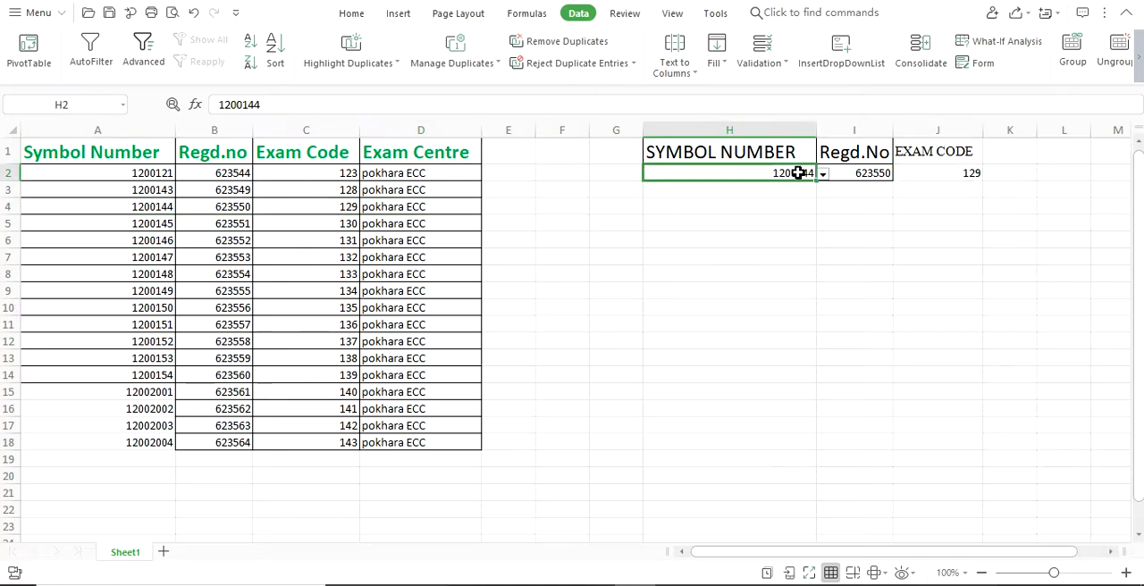
pyautogui.click(824, 175)
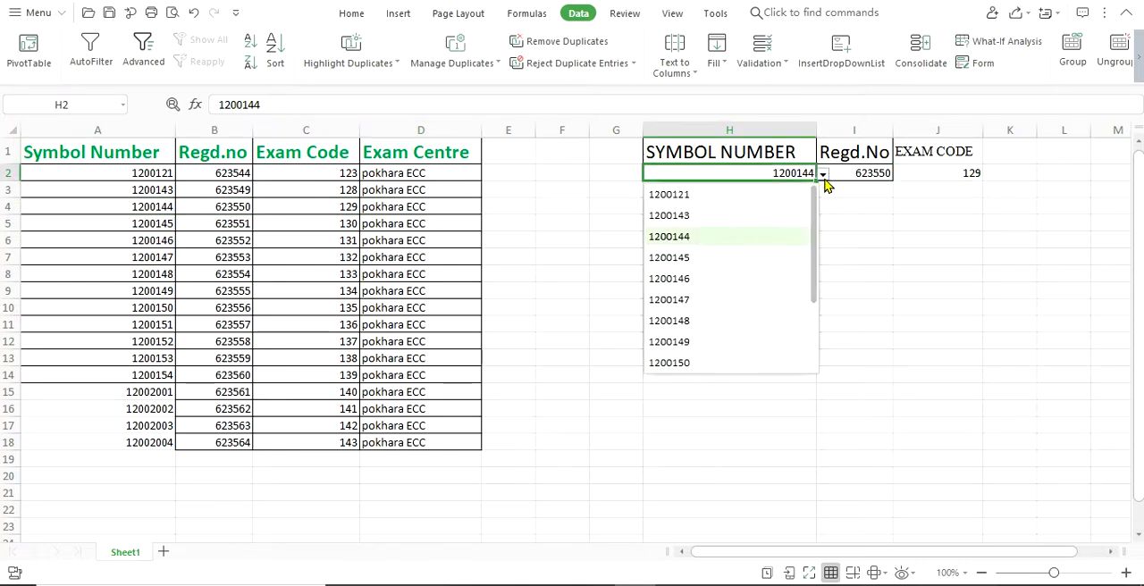
pyautogui.click(720, 364)
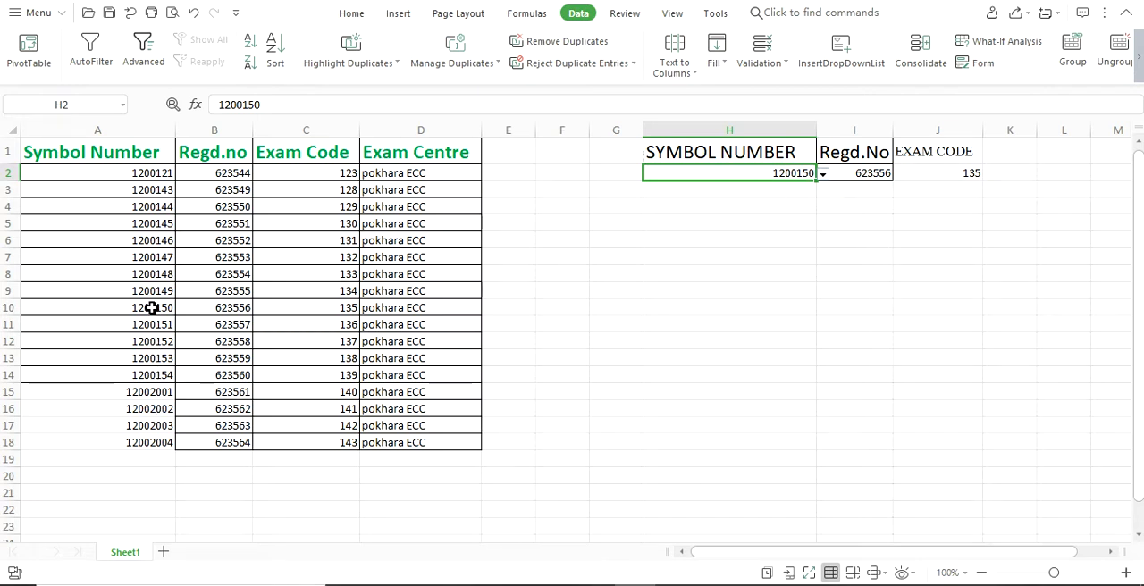
pyautogui.moveTo(152, 308); pyautogui.dragTo(448, 311)
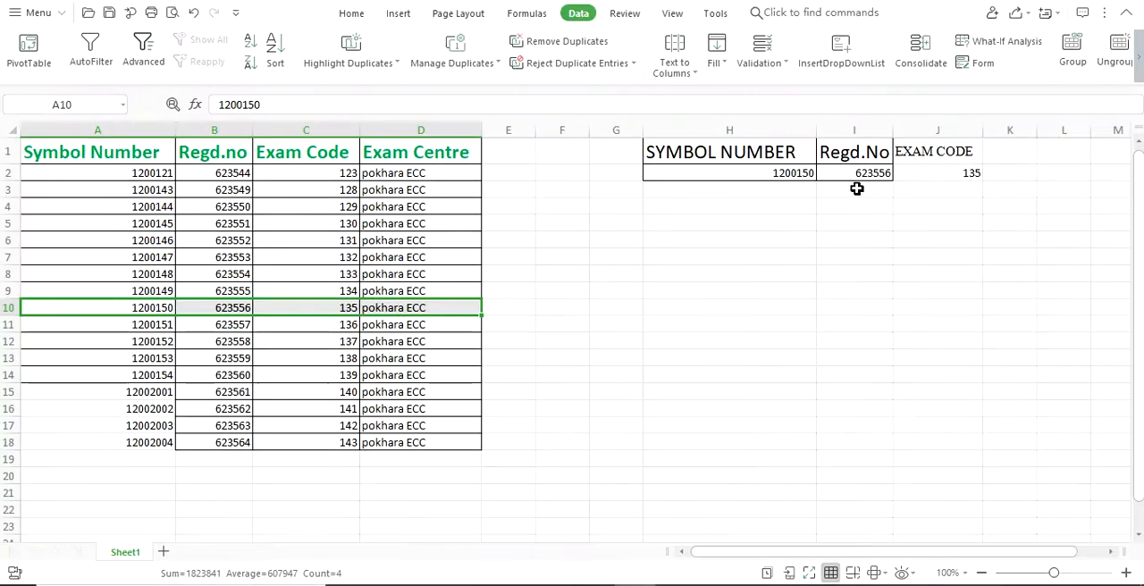
pyautogui.click(937, 173)
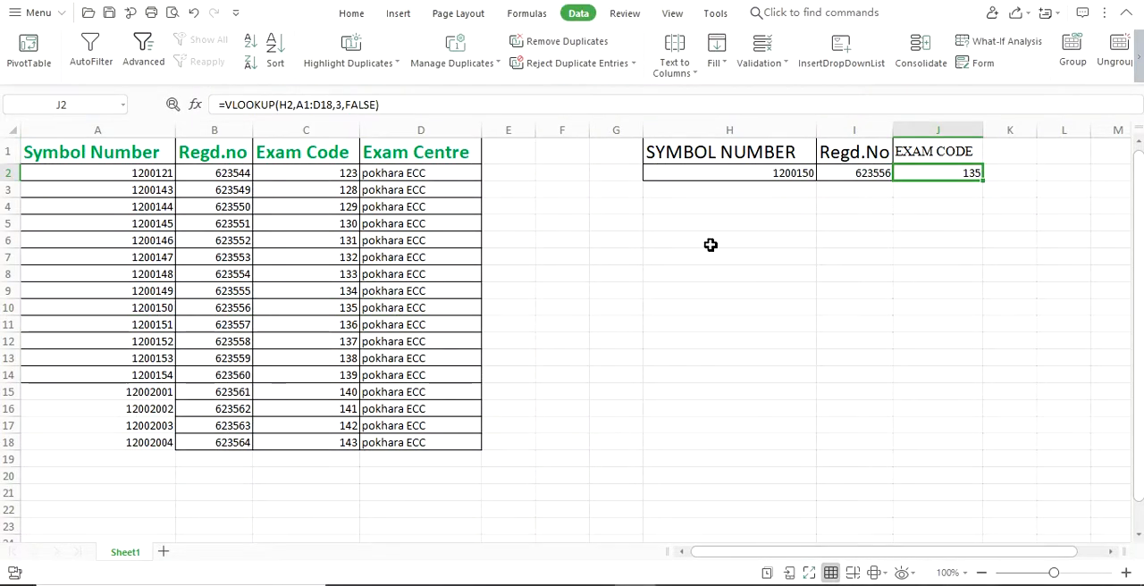